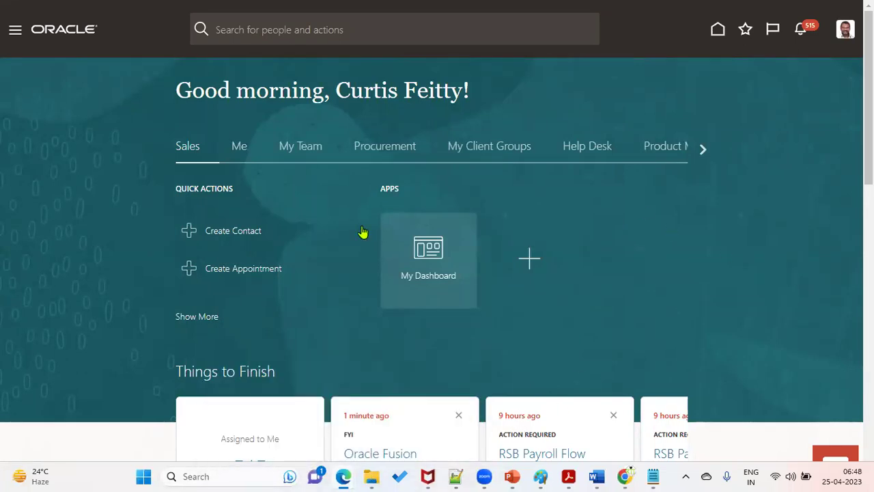
- Open the Performance work area from My Client Groups
click(15, 31)
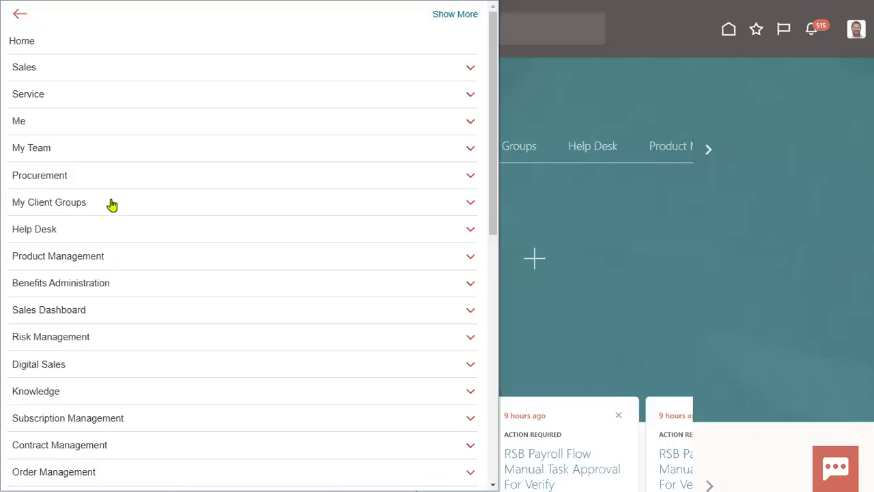
click(109, 203)
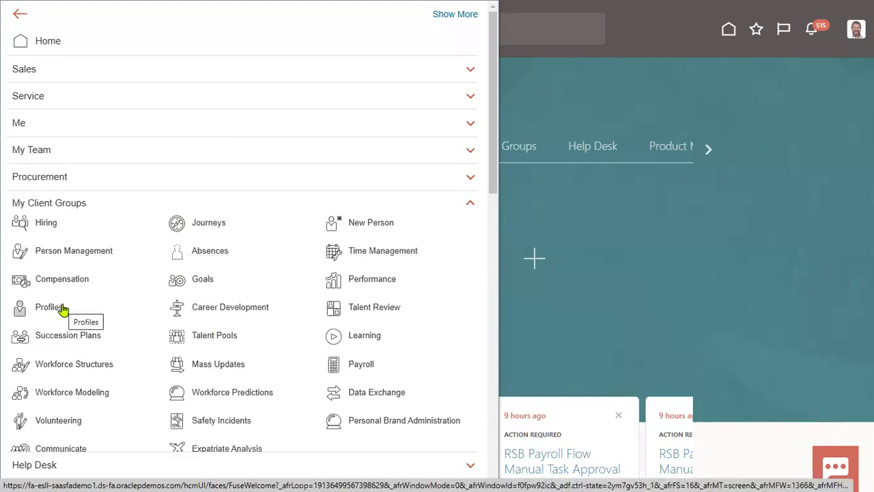
click(386, 284)
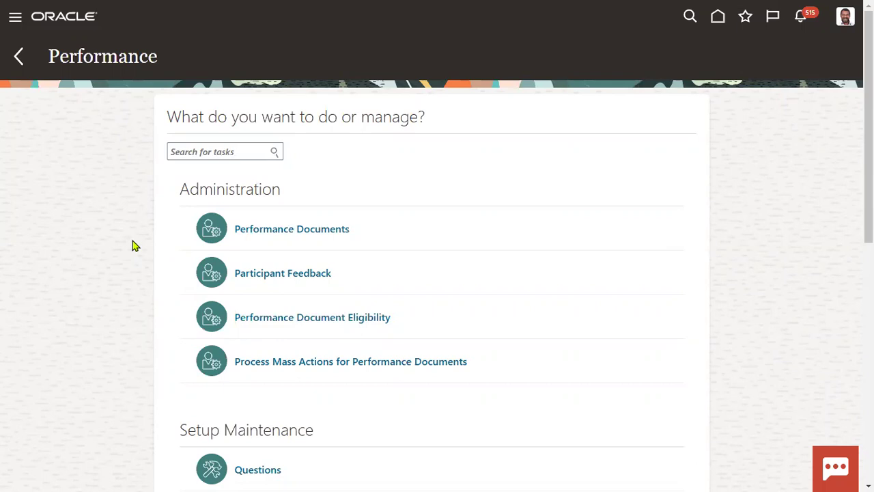
- Look through the list of performance tasks, from the Administration section down to Profile Rating Models
scroll(134, 245, down, 3)
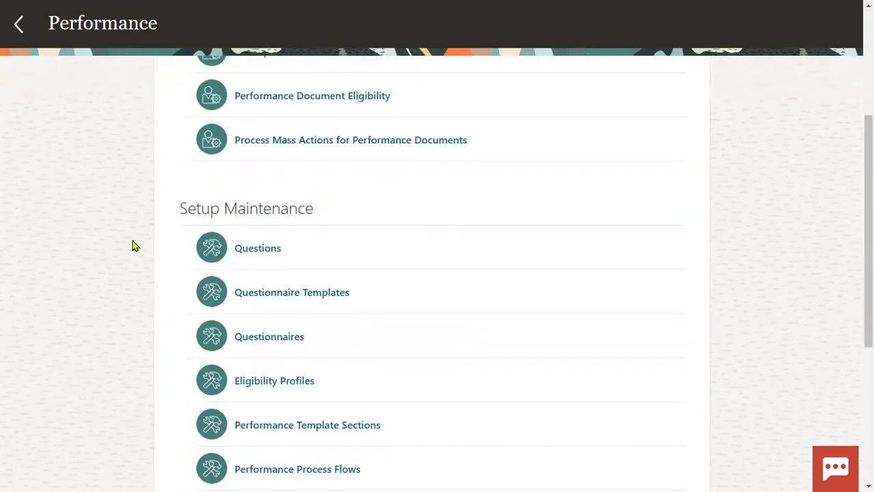
scroll(134, 246, down, 2)
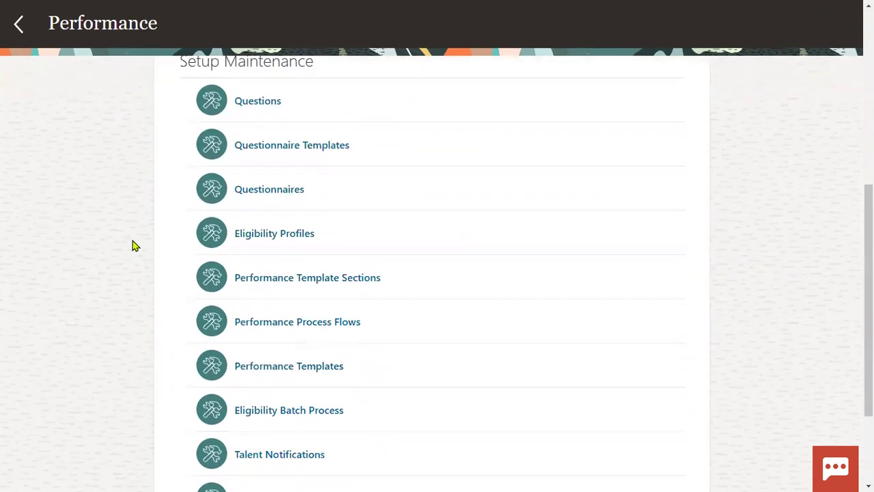
scroll(134, 237, down, 2)
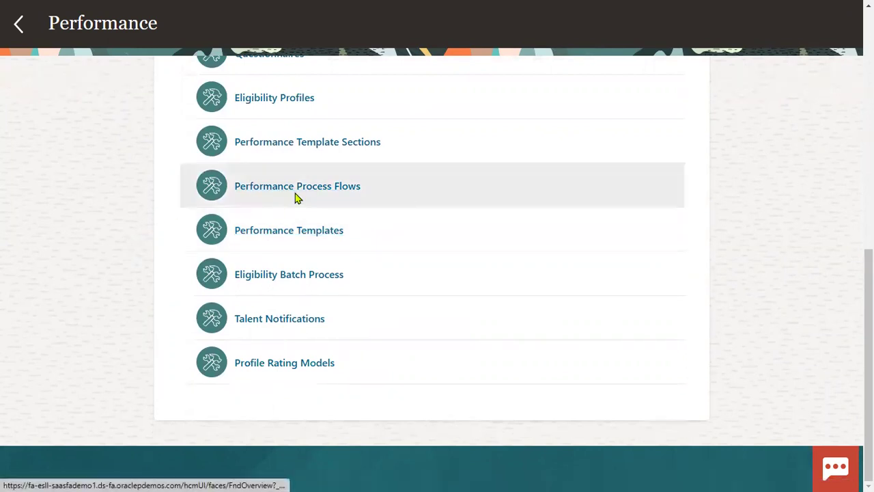
scroll(745, 323, up, 3)
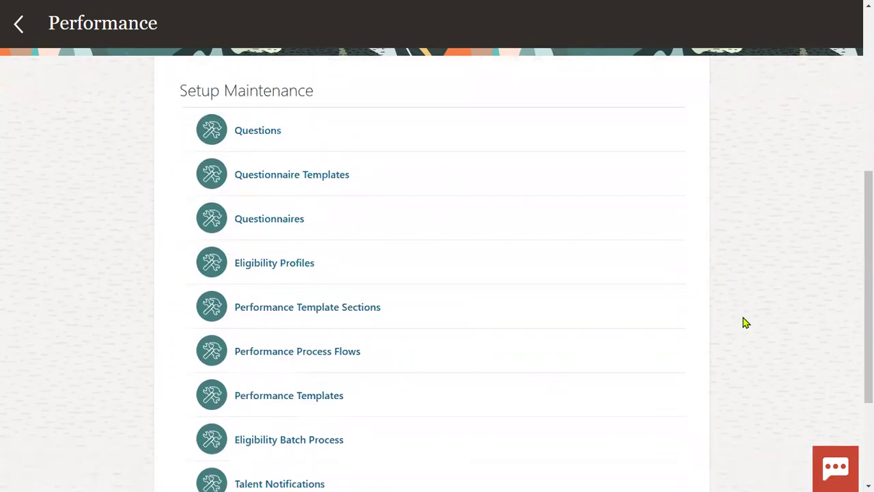
scroll(743, 292, down, 1)
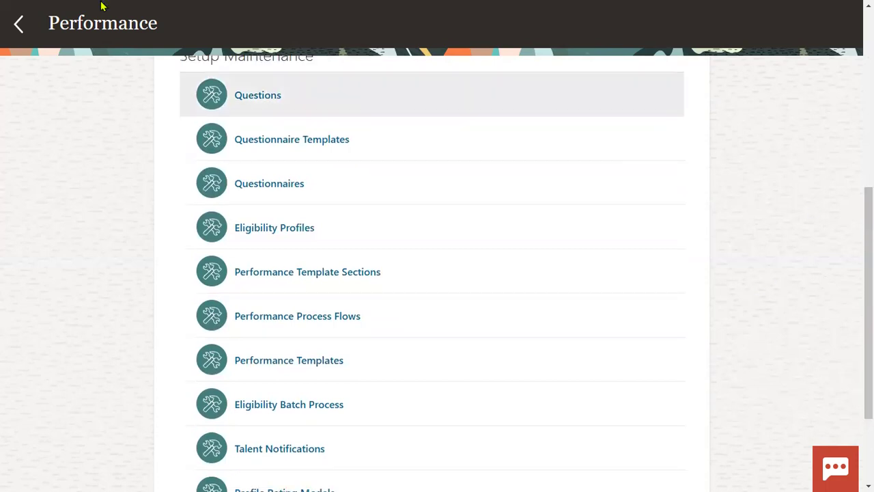
- Reopen the Performance work area from the My Client Groups navigation
scroll(39, 93, up, 5)
scroll(39, 95, up, 2)
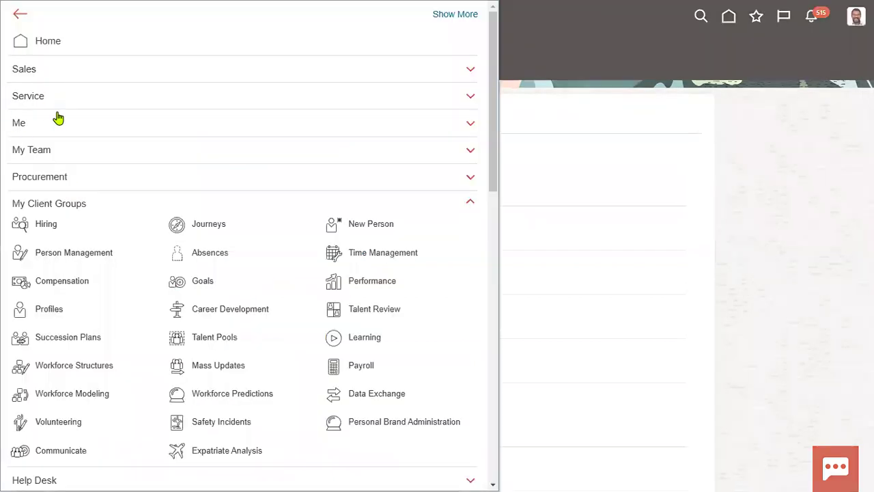
scroll(93, 293, down, 2)
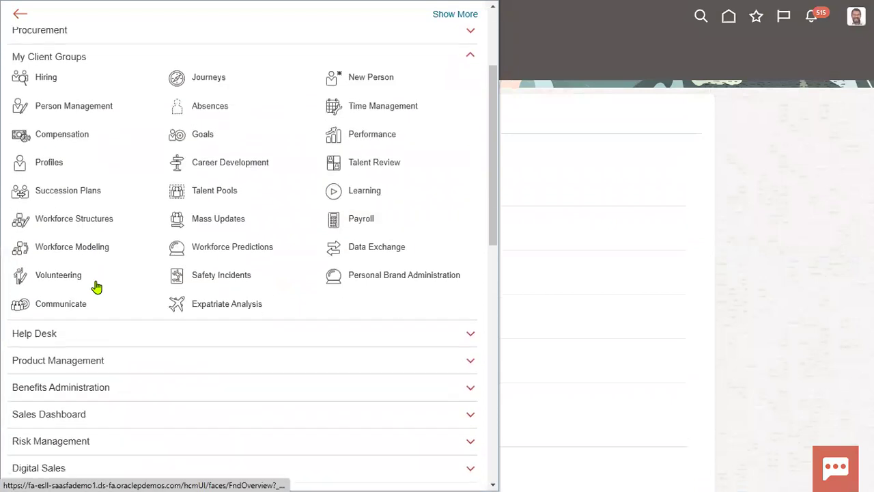
click(349, 139)
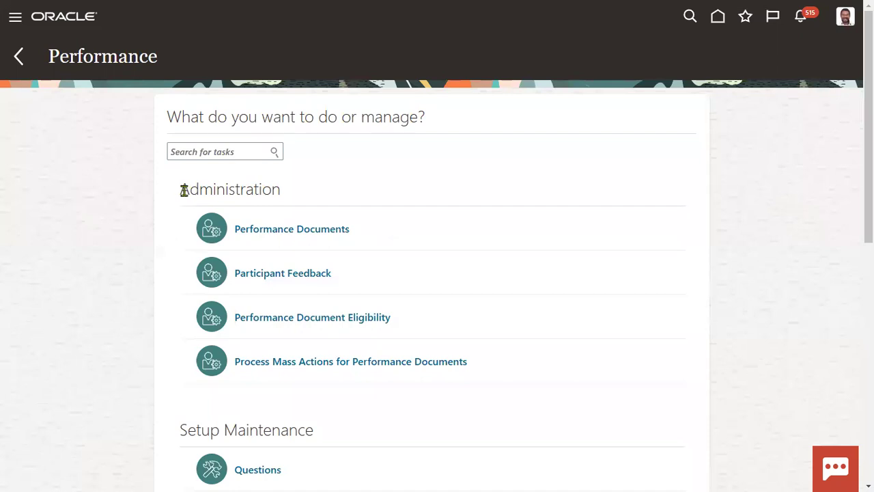
- Examine the Administration and Setup Maintenance sections and the tasks each one offers for performance management
drag(180, 190, 291, 193)
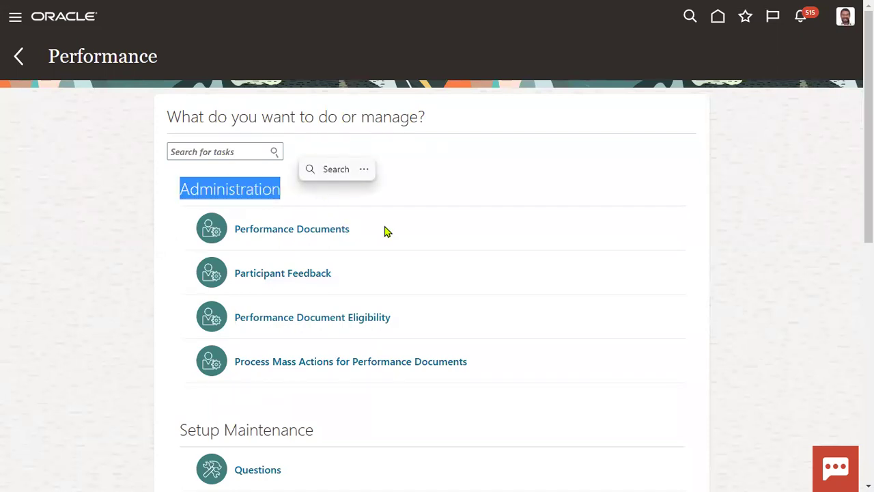
scroll(390, 230, down, 5)
scroll(388, 227, down, 1)
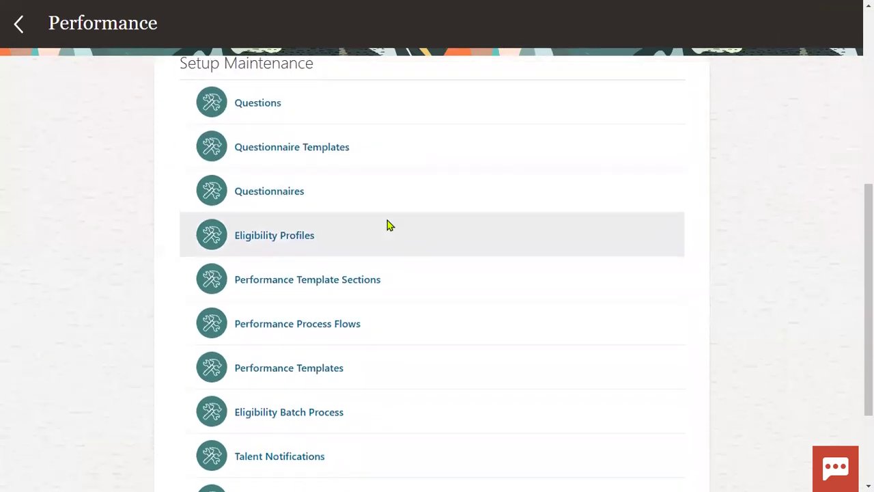
scroll(355, 212, up, 1)
drag(180, 136, 318, 140)
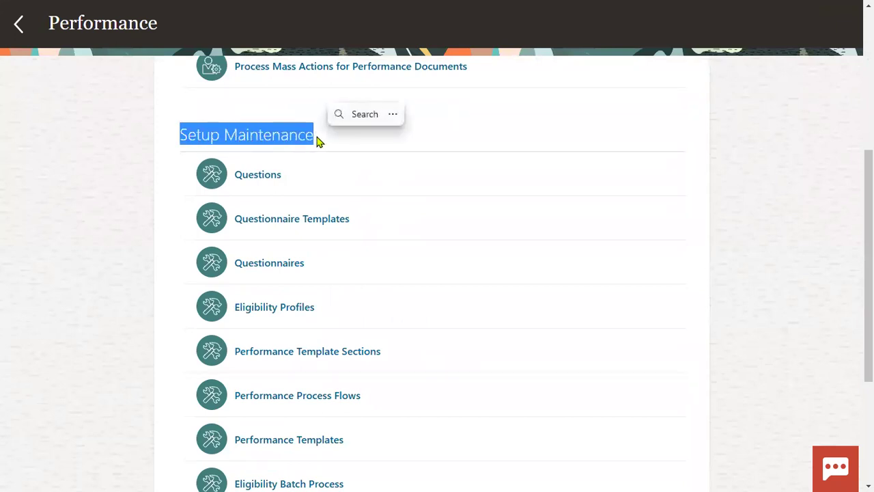
scroll(432, 273, down, 1)
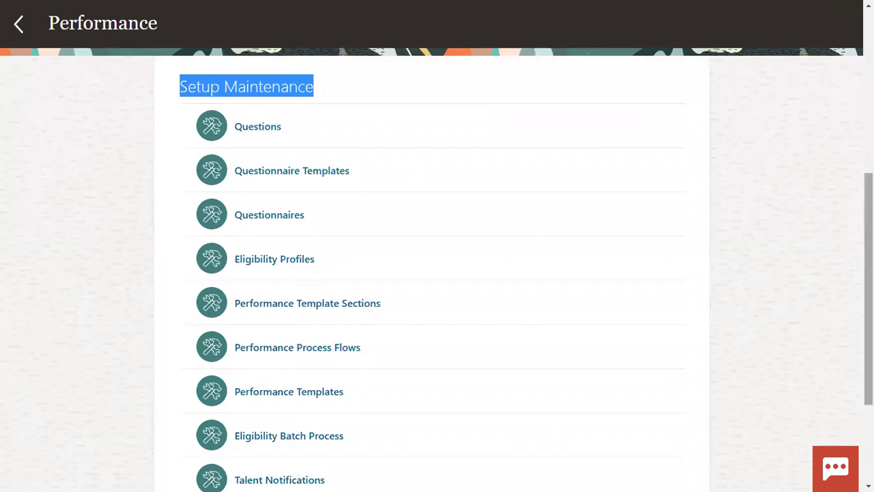
scroll(868, 287, down, 1)
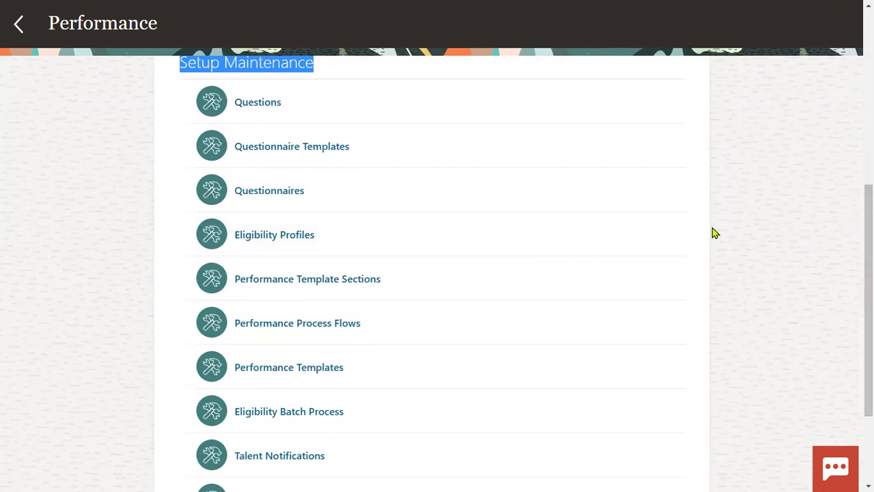
scroll(835, 232, down, 1)
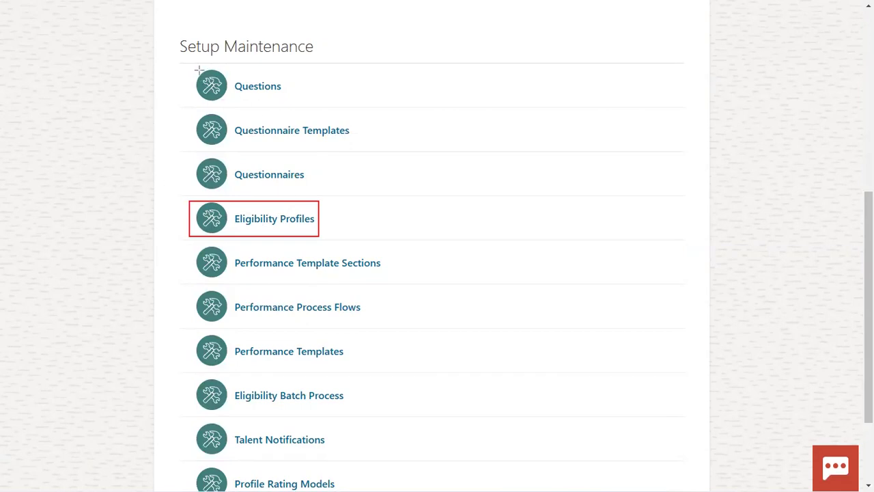
mouse_move(198, 70)
mouse_down()
mouse_move(265, 116)
mouse_move(316, 114)
mouse_up()
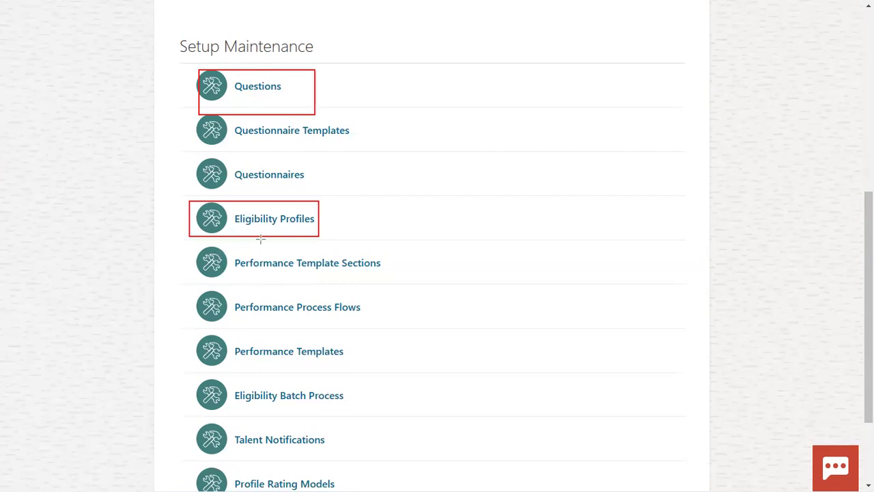
mouse_move(187, 245)
mouse_down()
mouse_move(254, 269)
mouse_move(388, 283)
mouse_up()
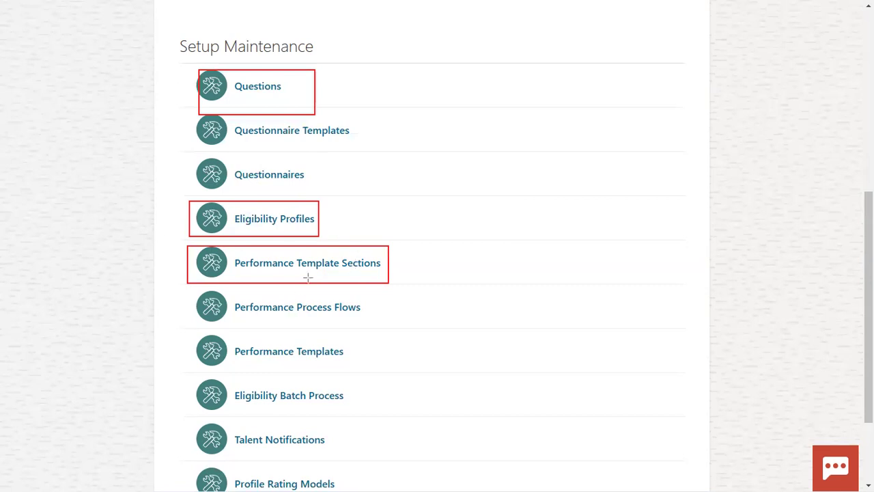
drag(382, 328, 165, 294)
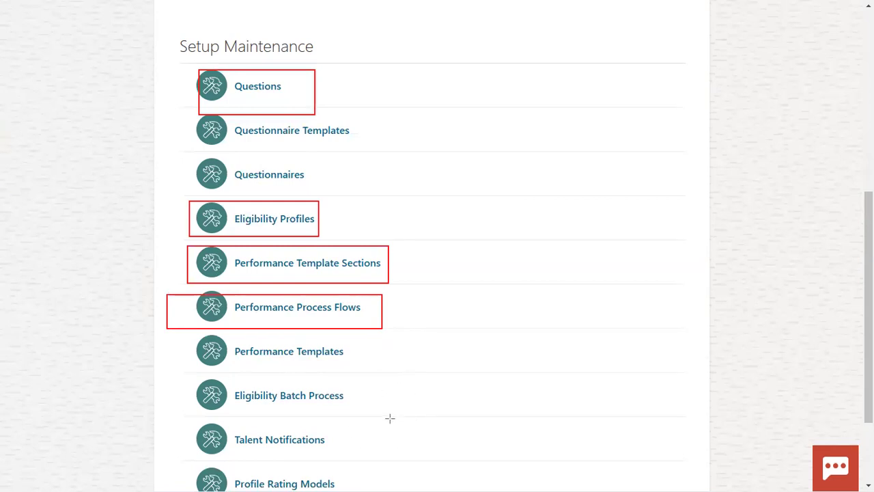
mouse_move(190, 465)
mouse_down()
mouse_move(321, 486)
mouse_move(355, 481)
mouse_up()
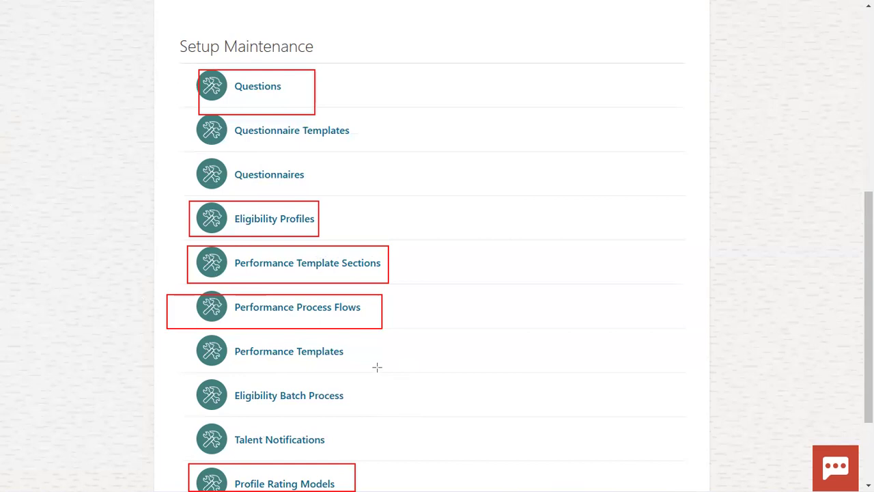
drag(374, 366, 176, 333)
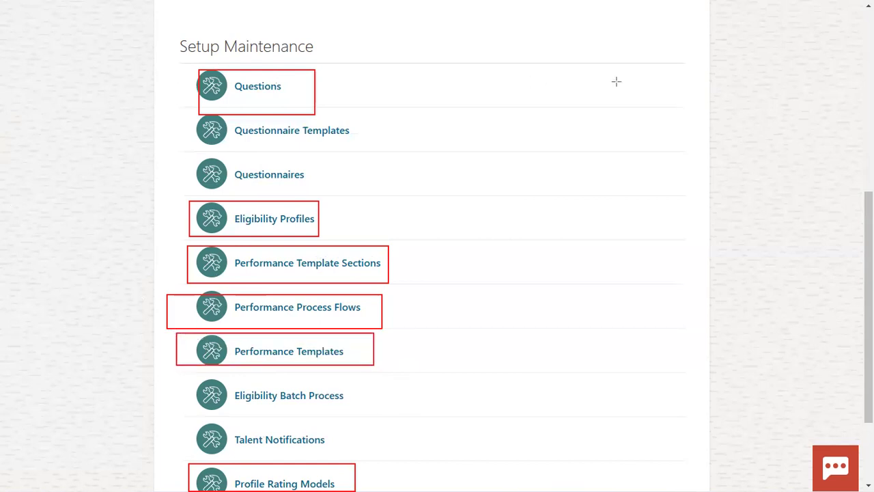
key(Escape)
- Open the Setup and Maintenance work area from the signed-in account's settings and actions
scroll(478, 355, down, 2)
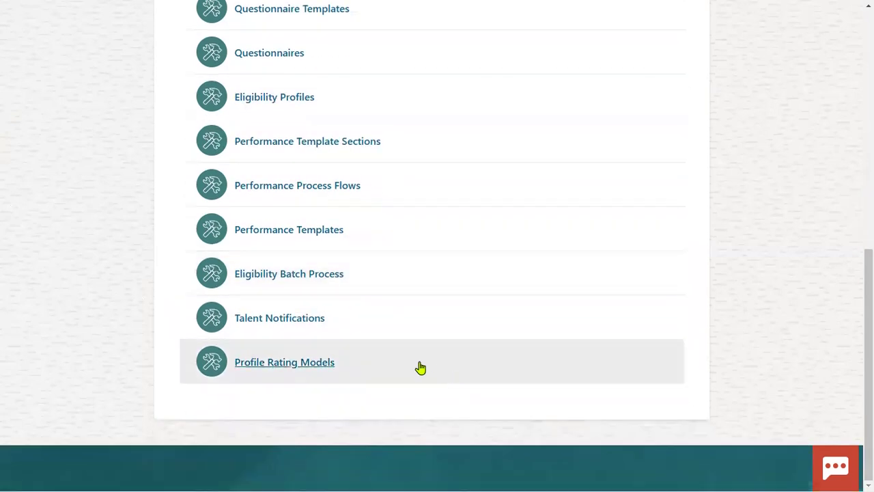
scroll(403, 256, up, 3)
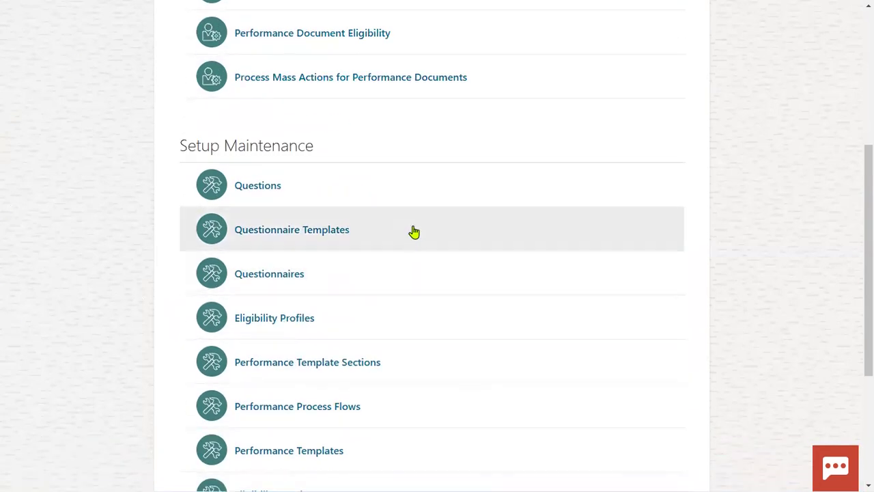
scroll(410, 239, up, 4)
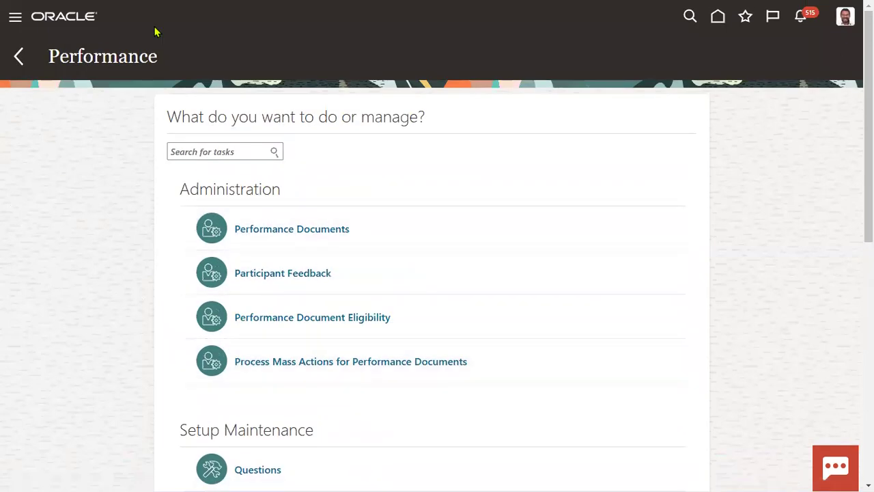
click(846, 18)
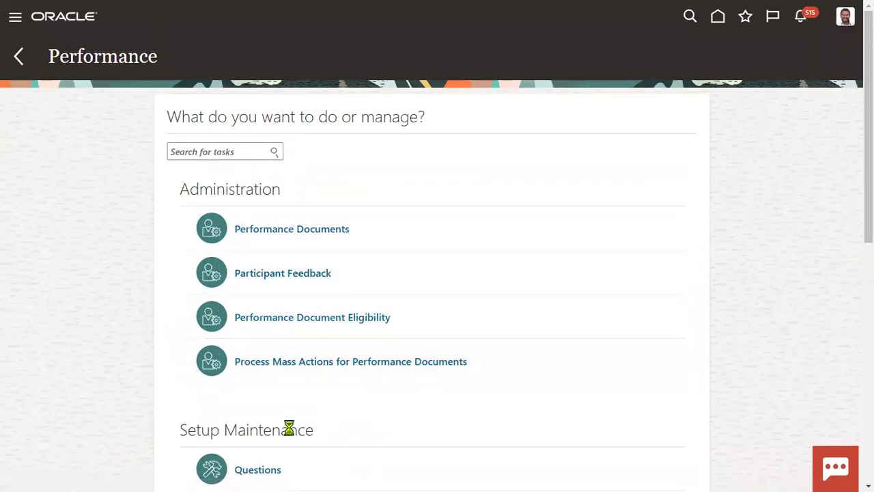
click(621, 209)
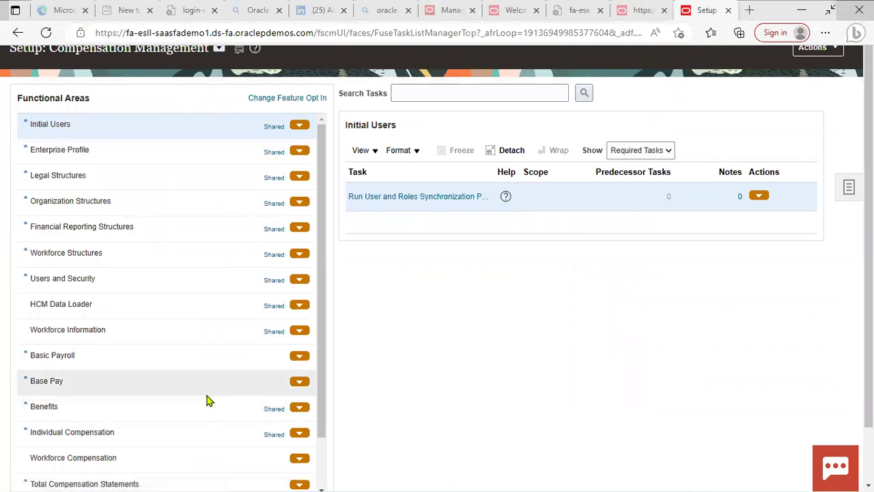
- Review the Compensation Management functional areas and switch the setup offering to Workforce Development
scroll(212, 393, down, 1)
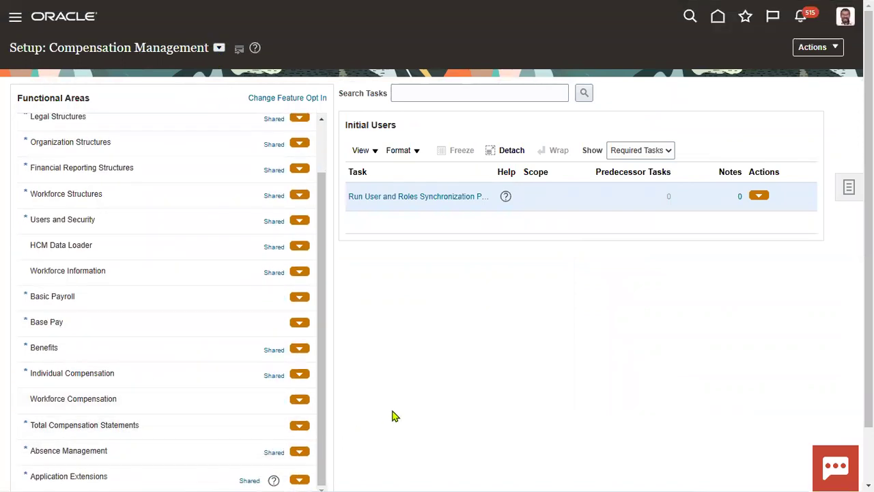
scroll(392, 407, down, 1)
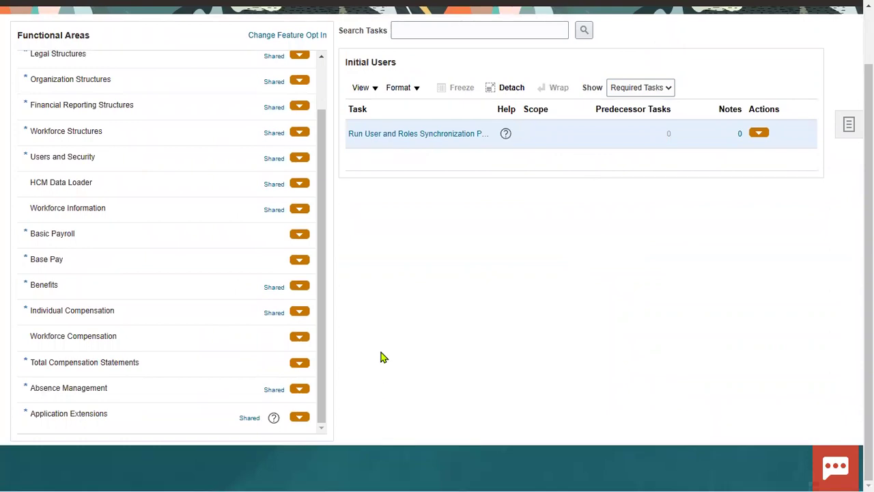
scroll(183, 335, up, 1)
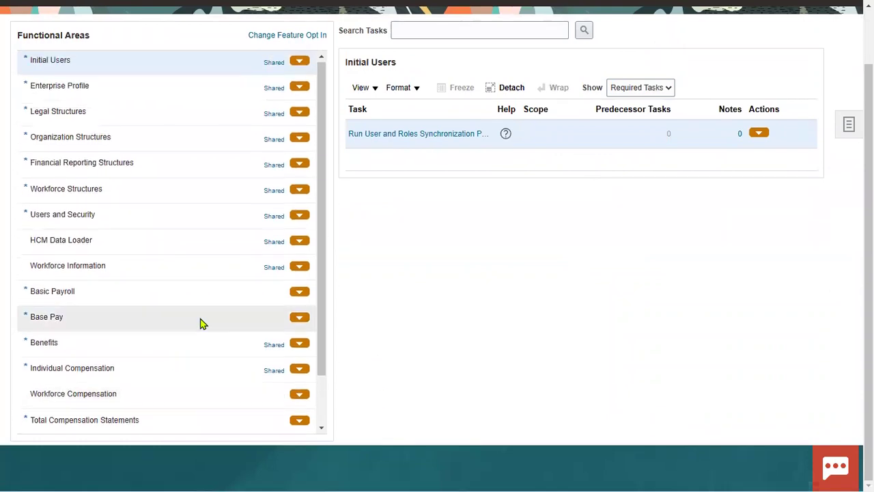
scroll(404, 319, up, 1)
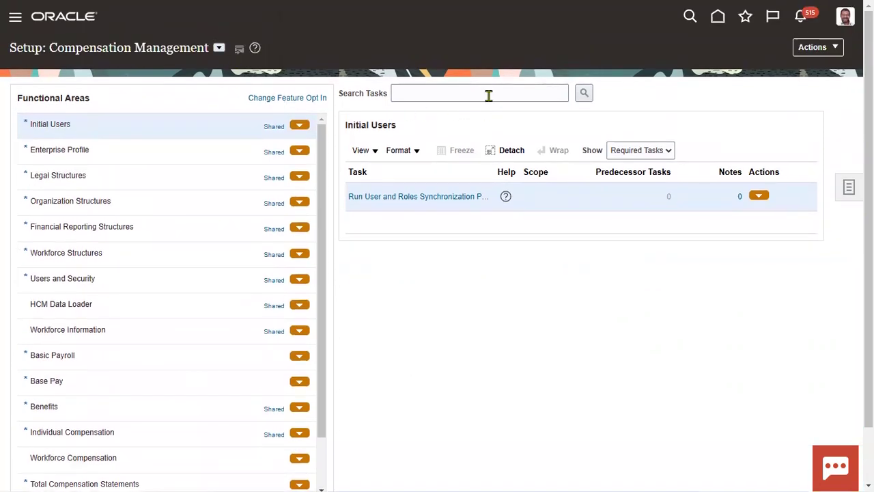
scroll(219, 432, down, 1)
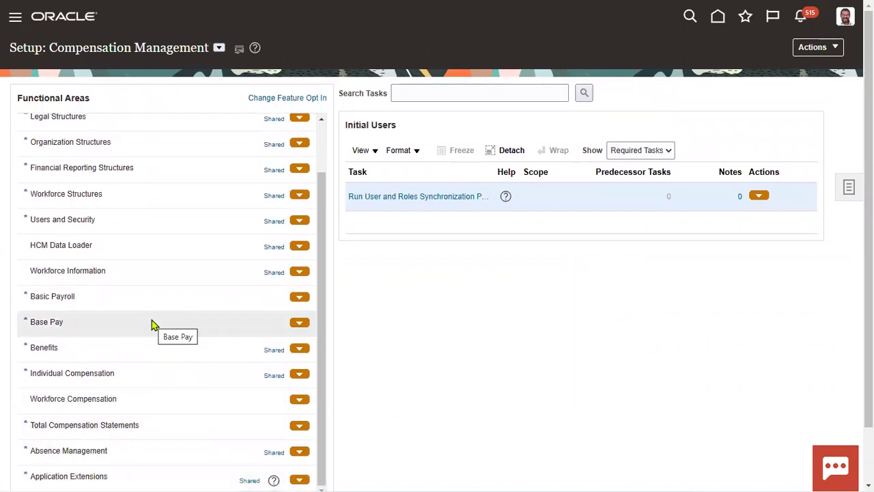
click(218, 47)
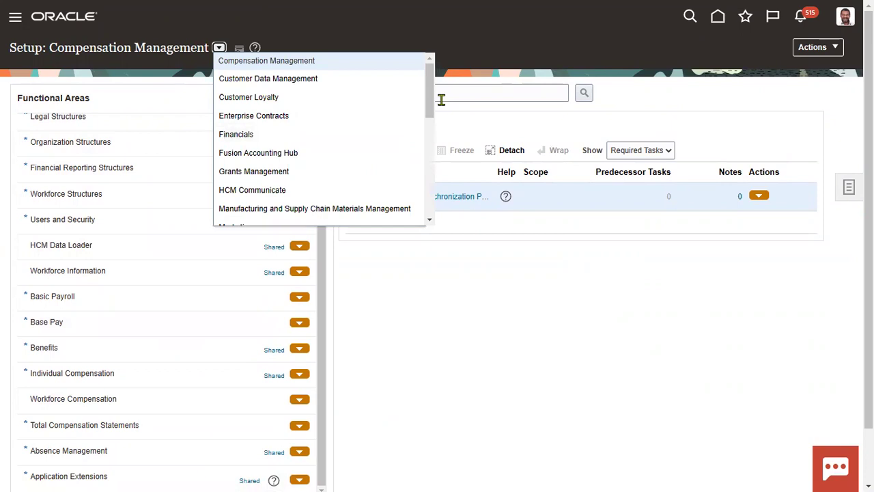
drag(428, 105, 427, 214)
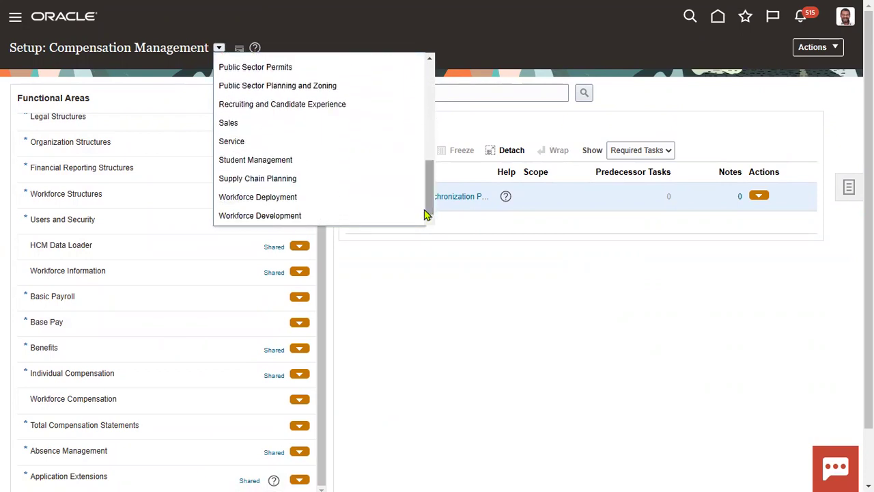
click(360, 216)
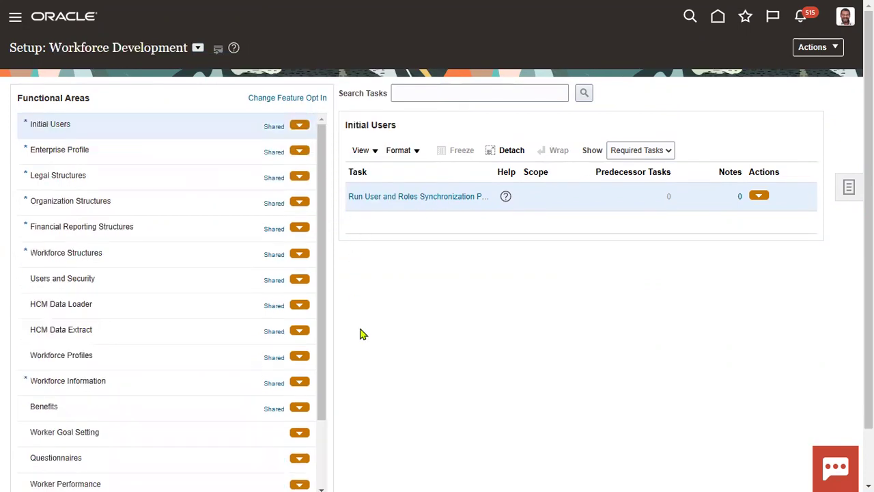
- Review the tasks of the Worker Goal Setting, Questionnaires and Workforce Profiles functional areas, ending on those of Worker Performance
scroll(359, 359, down, 2)
click(166, 374)
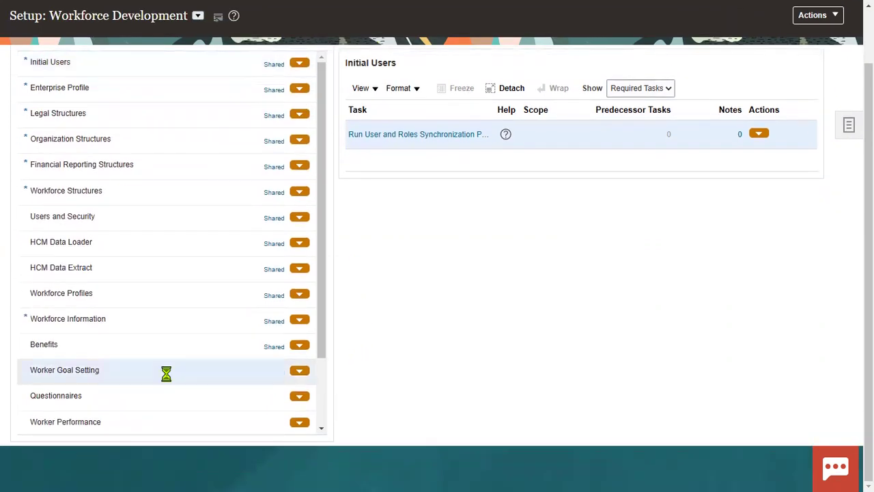
click(153, 394)
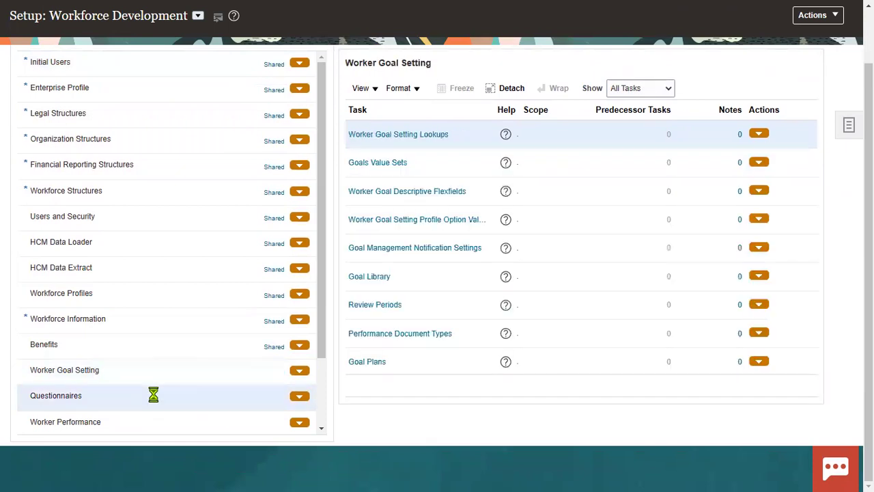
click(156, 423)
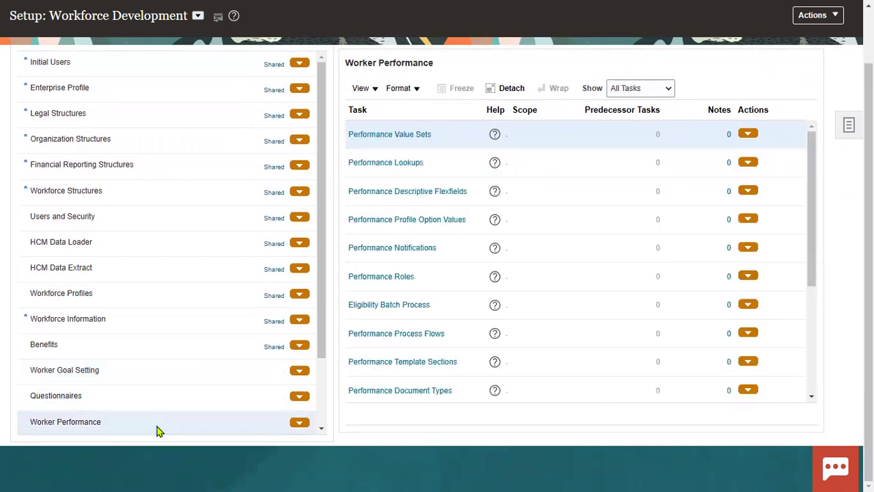
click(139, 292)
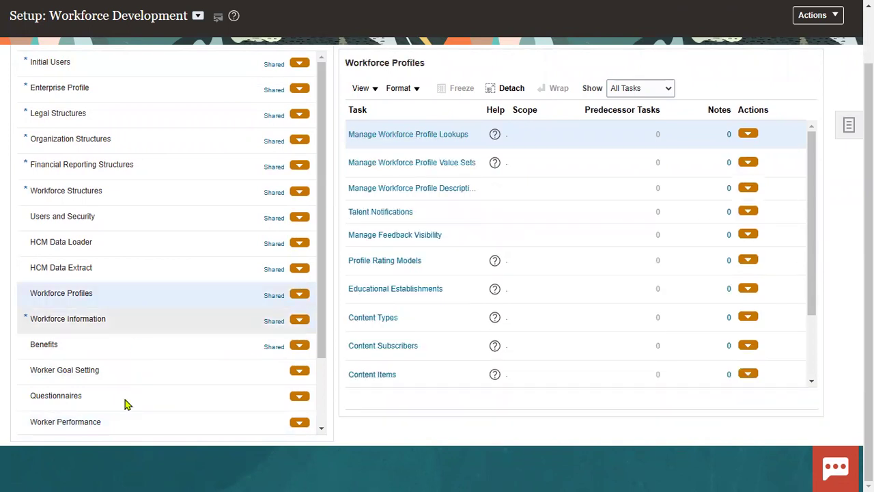
click(117, 423)
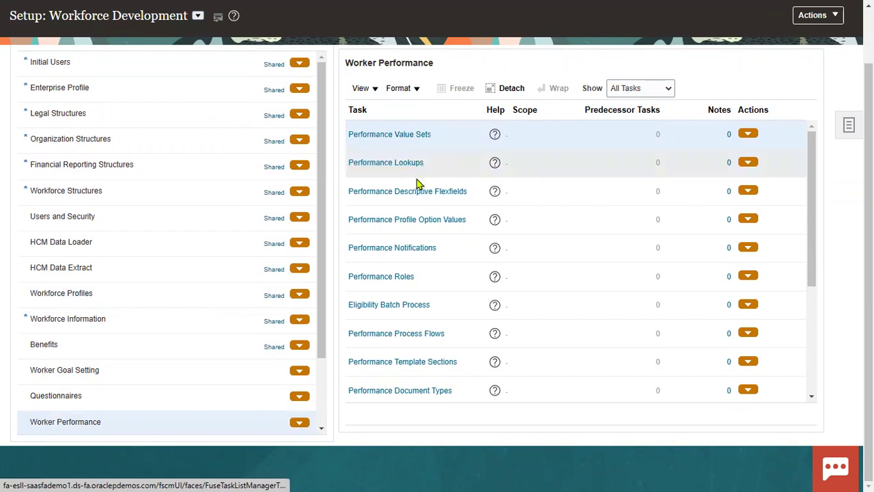
- Open the Performance Notifications task, view the Performance Management notifications, and return to the Goal Management notifications
click(417, 250)
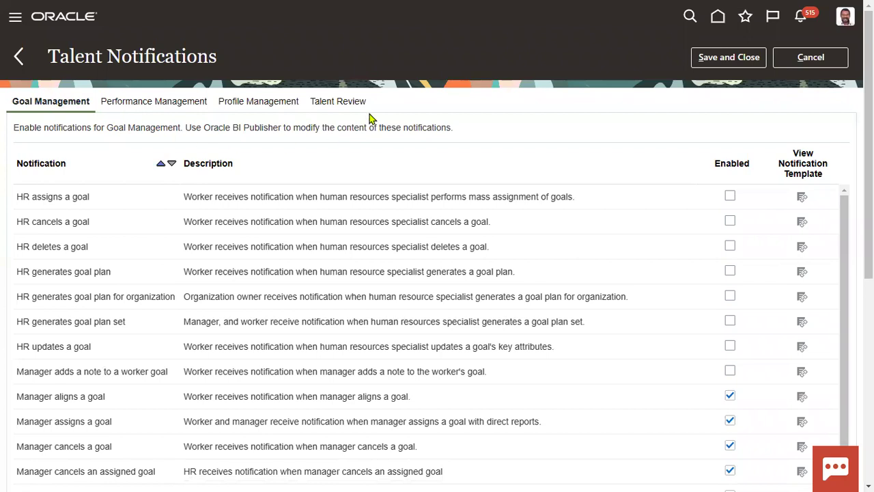
click(153, 108)
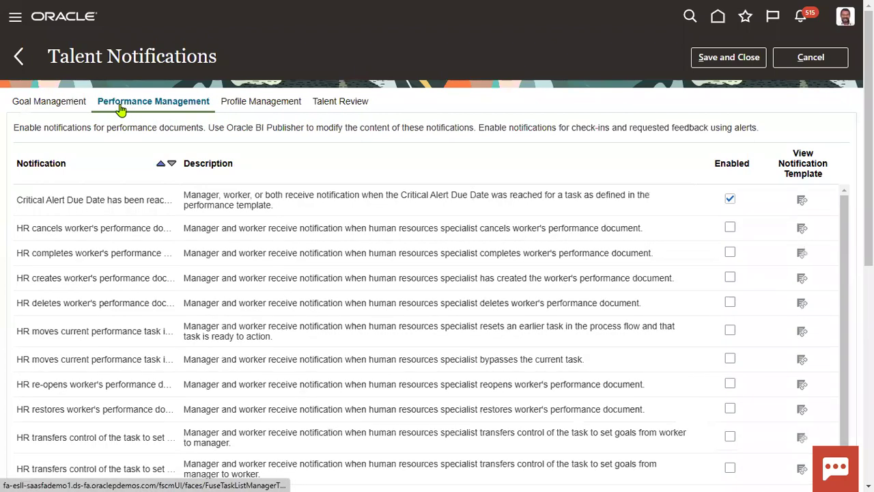
click(64, 109)
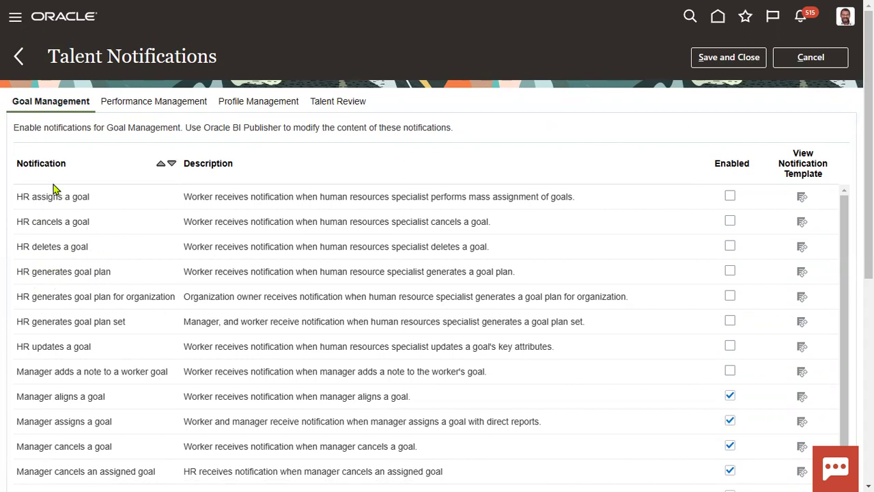
- Enable the "HR assigns a goal" notification and open its notification template
click(730, 197)
click(802, 202)
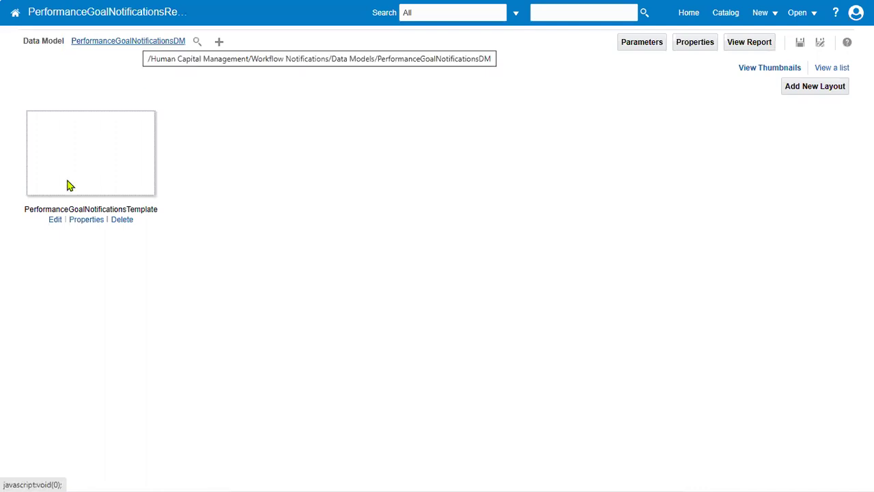
- Open the PerformanceGoalNotificationsDM data model and examine the diagram of its data sets, starting from NoteDetails
click(145, 56)
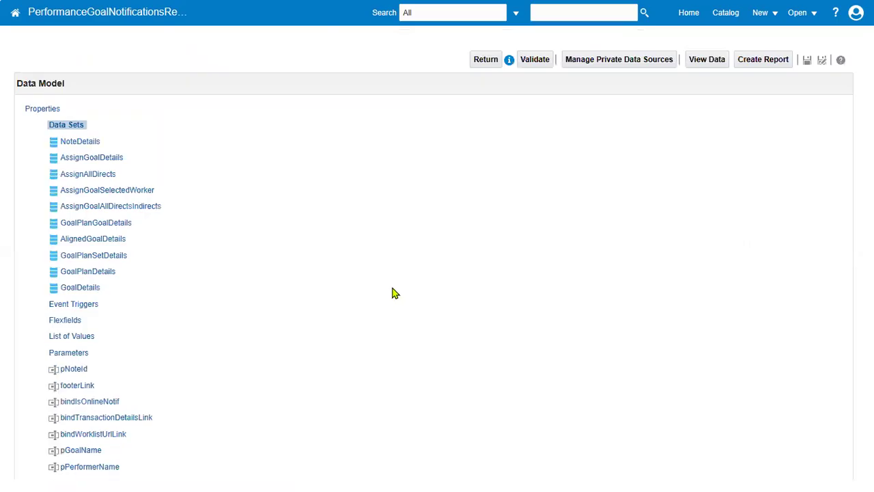
click(103, 142)
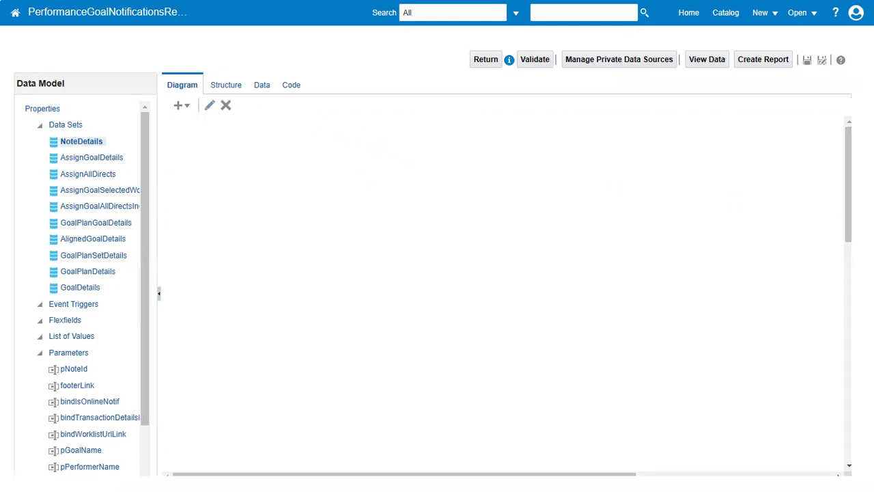
drag(851, 211, 851, 366)
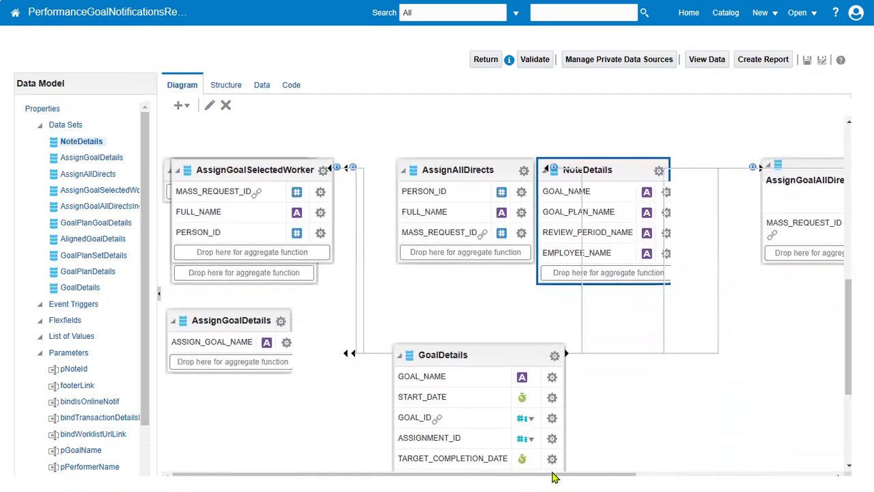
drag(552, 475, 790, 474)
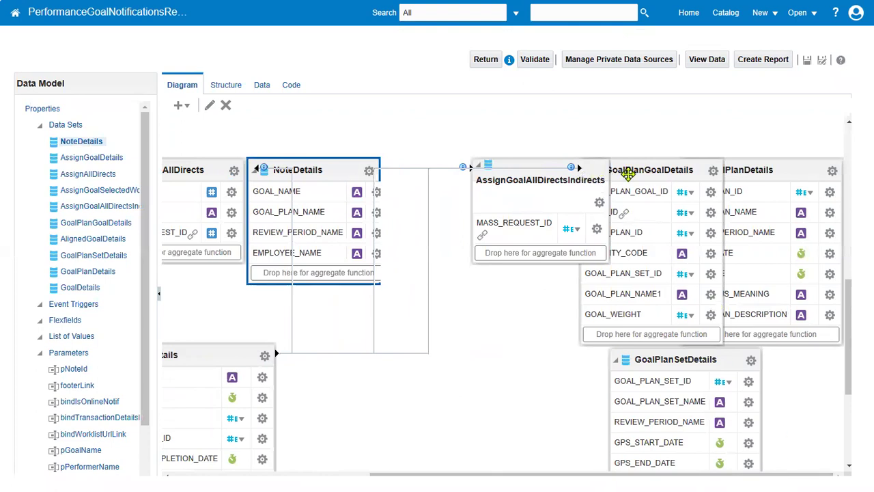
- Inspect the SQL query of the GoalPlanGoalDetails data set, highlighting the hrg_goal_plan_goals table, and close it without changes
click(711, 172)
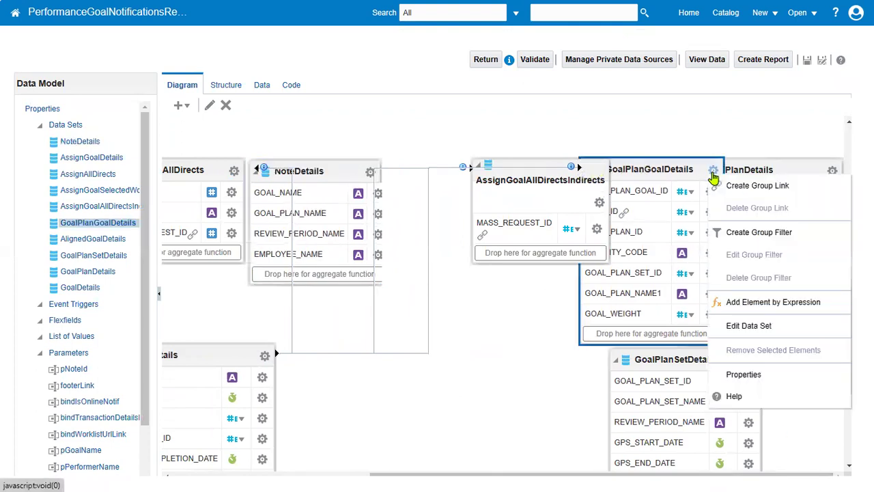
click(758, 325)
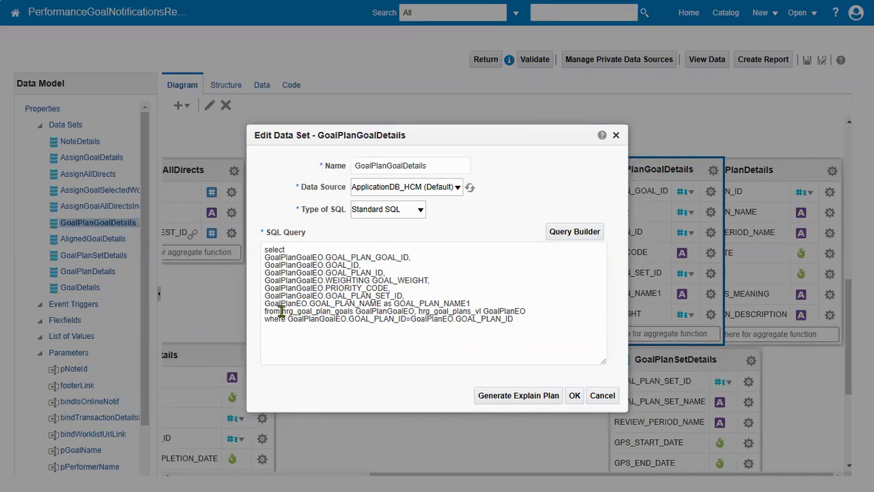
drag(281, 311, 353, 311)
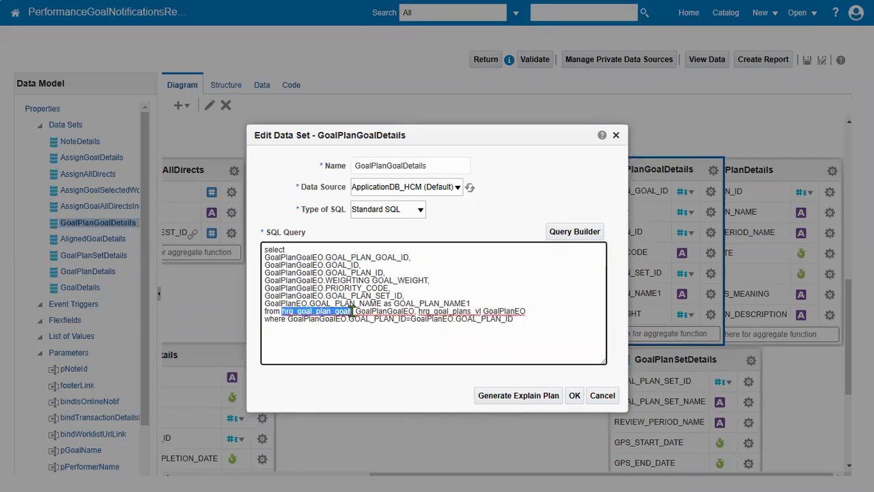
click(606, 396)
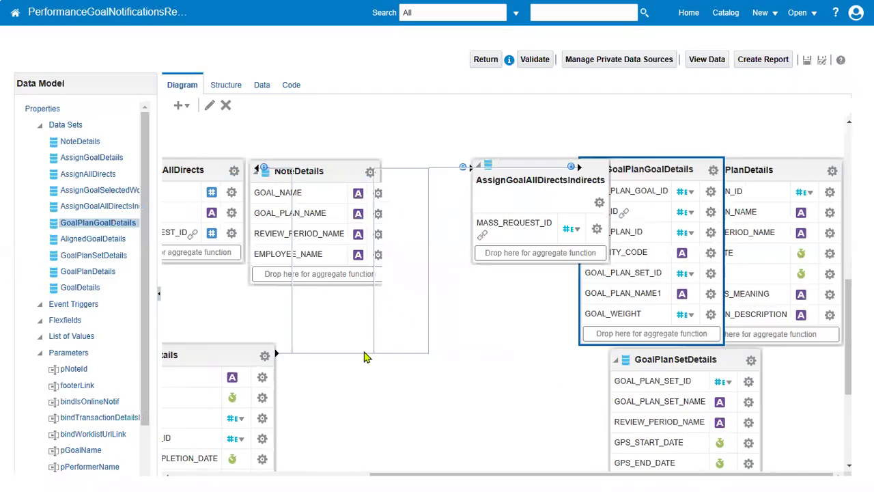
drag(429, 476, 287, 477)
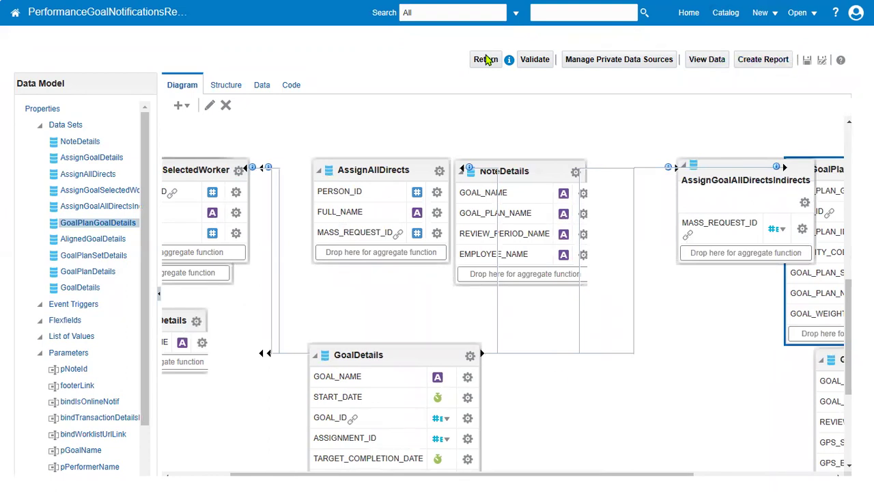
- Switch to Word and examine the PerformanceGoalNotificationsTemplate document, including its begin and end markers around the goal notification sections
mouse_move(734, 8)
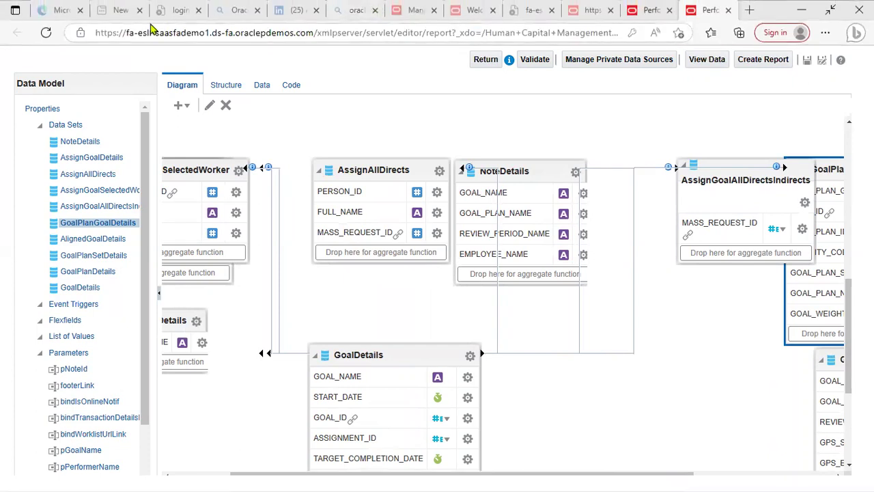
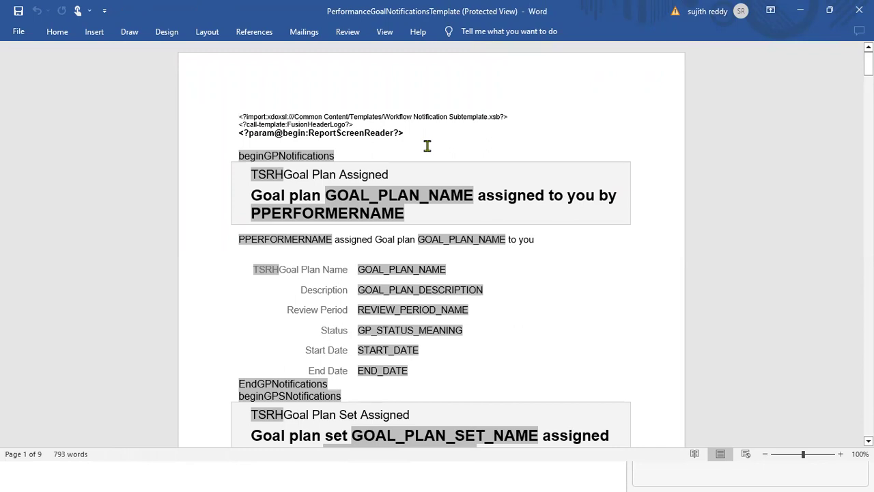
scroll(284, 150, down, 2)
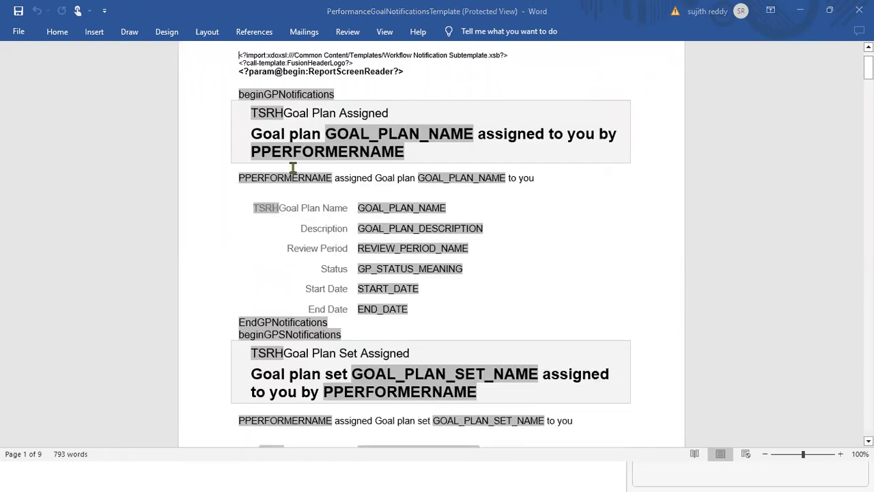
scroll(413, 266, down, 10)
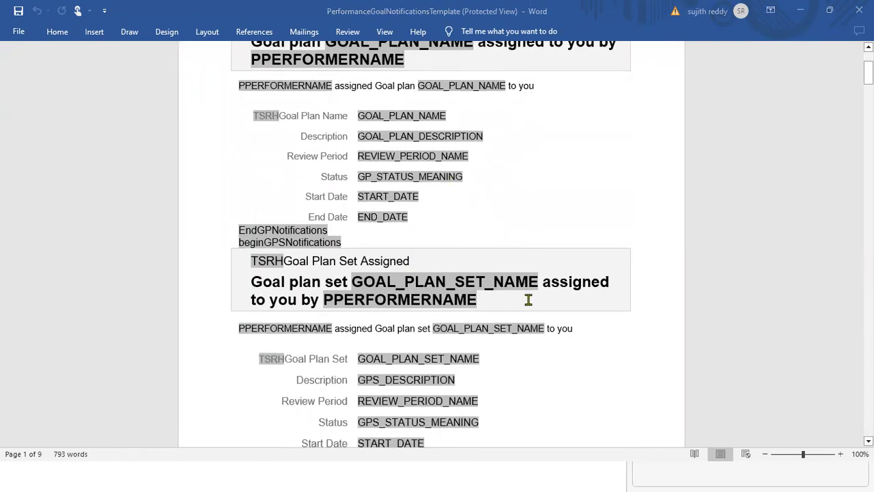
scroll(486, 324, down, 20)
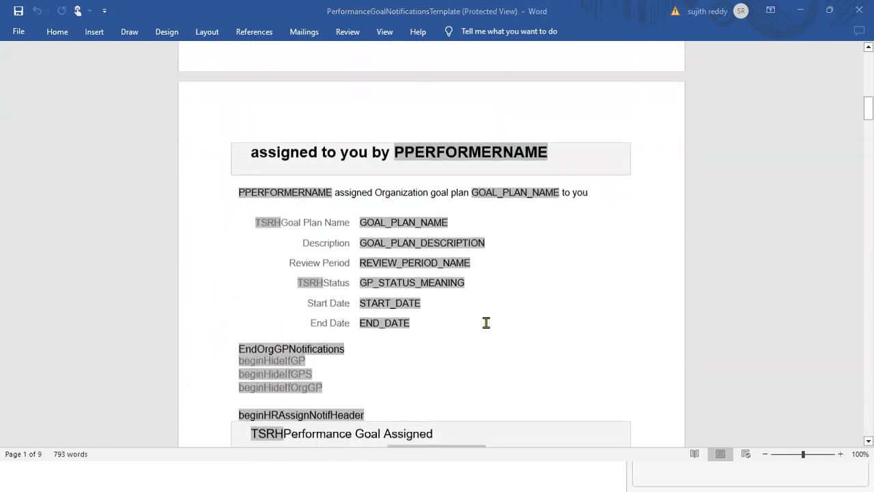
scroll(486, 320, down, 20)
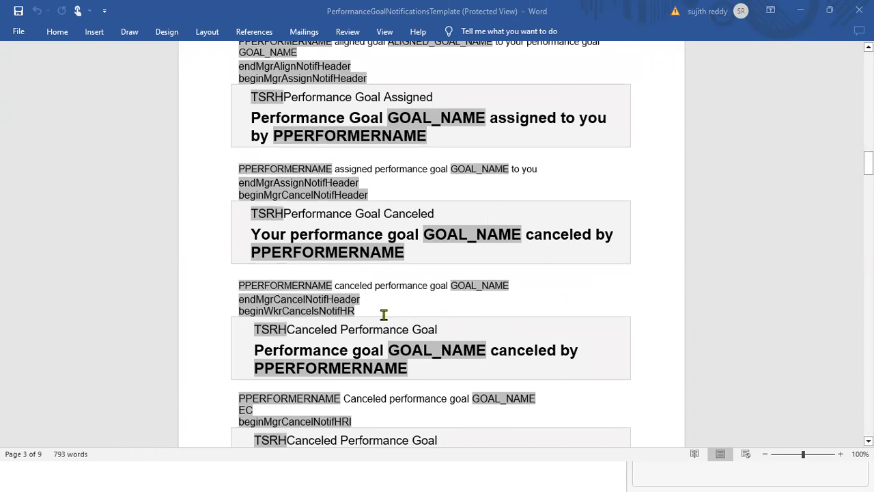
double_click(348, 186)
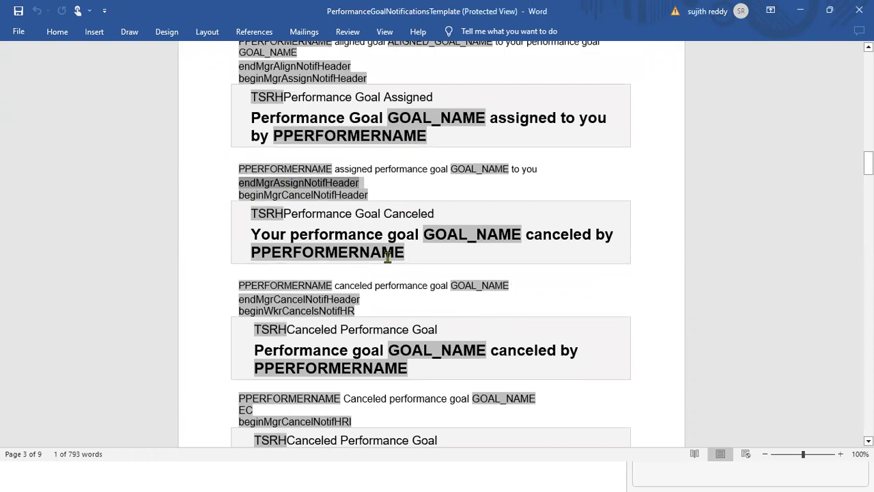
scroll(394, 254, down, 3)
double_click(293, 206)
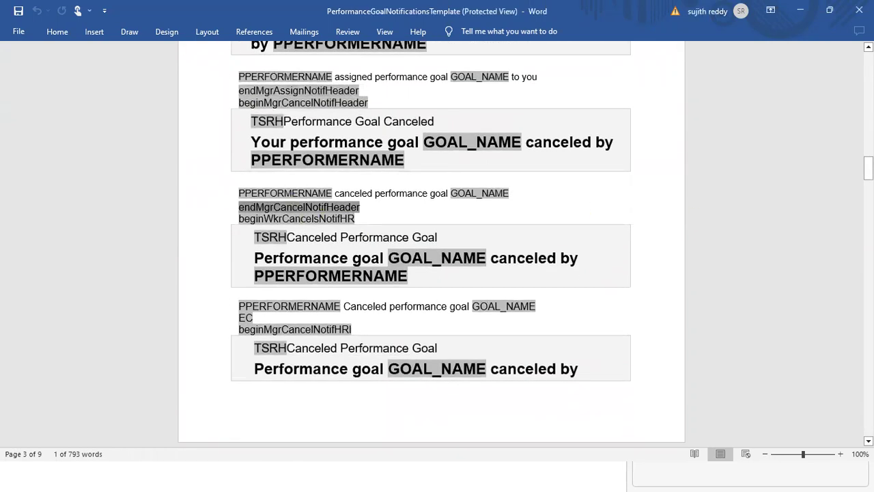
drag(868, 168, 868, 61)
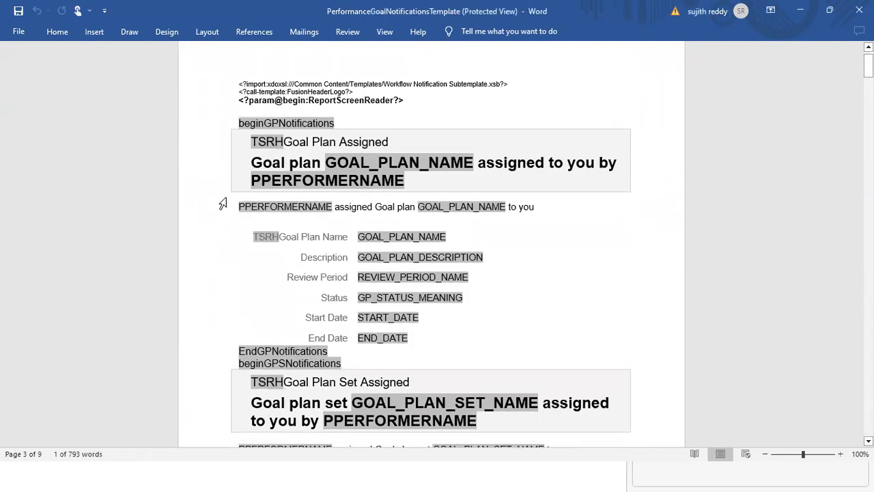
click(267, 83)
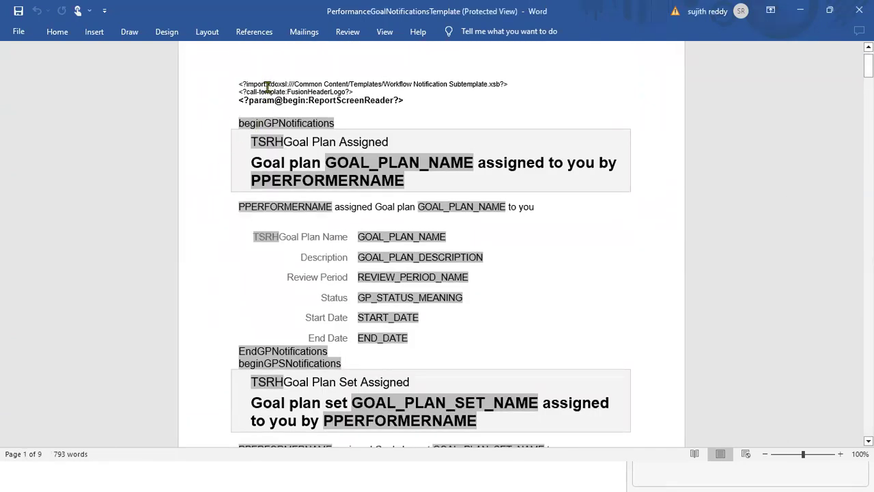
double_click(277, 125)
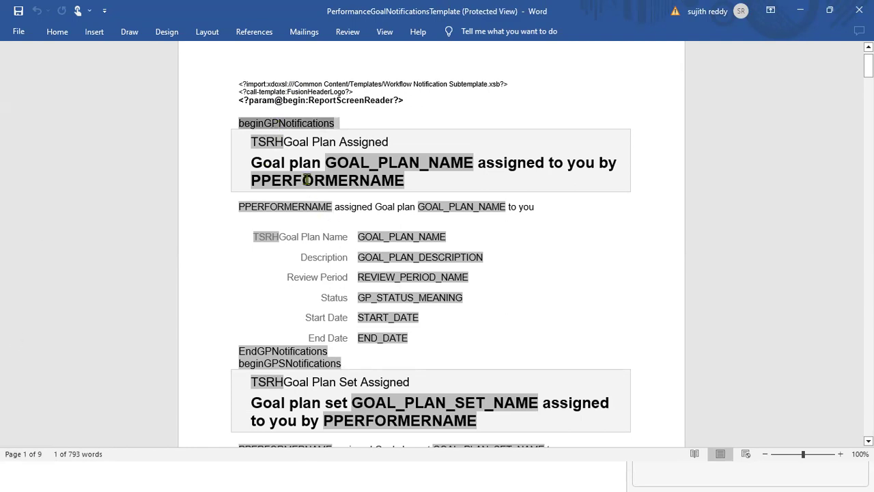
- Leave the Word documents and switch back to the Talent Notifications page in the browser, shown full screen
click(807, 13)
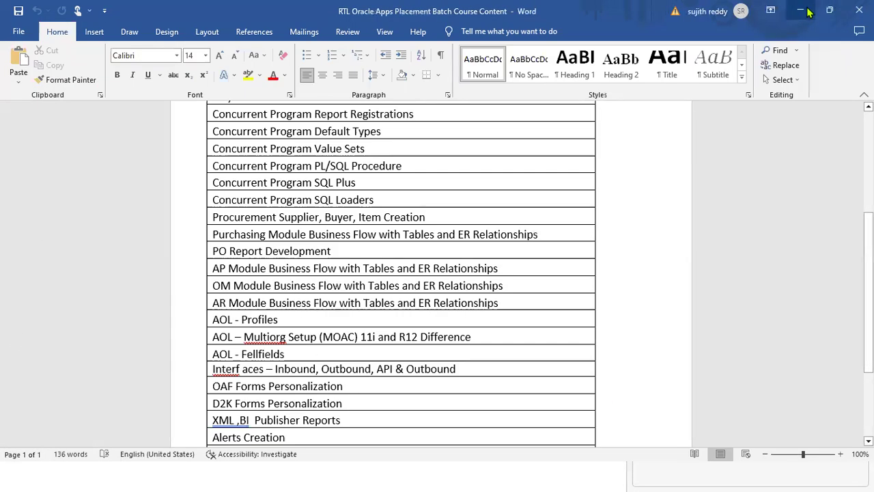
click(829, 9)
click(851, 20)
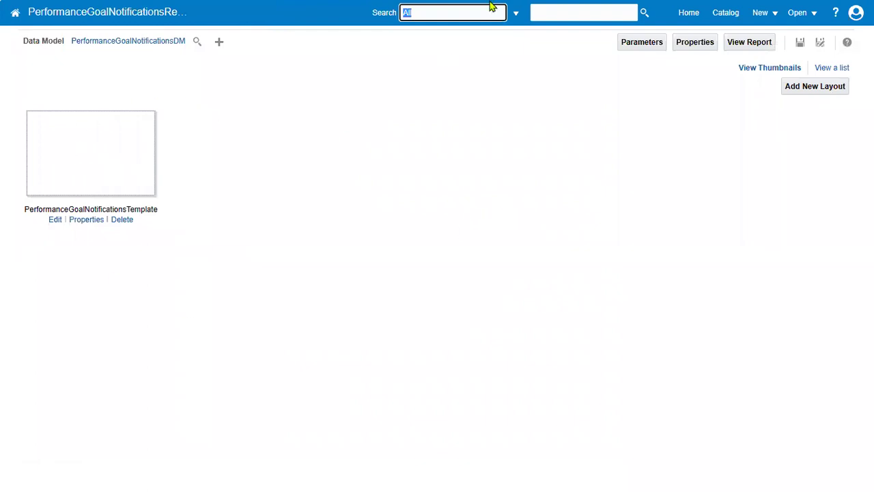
mouse_move(681, 12)
click(598, 12)
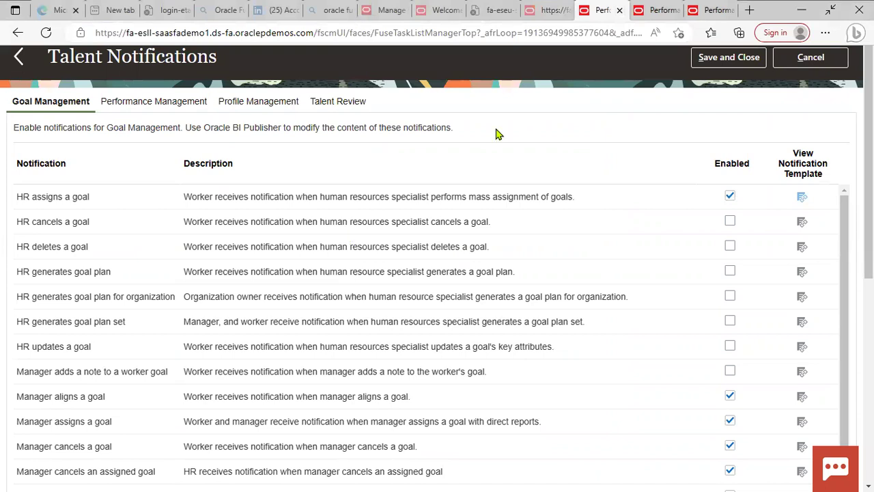
key(F11)
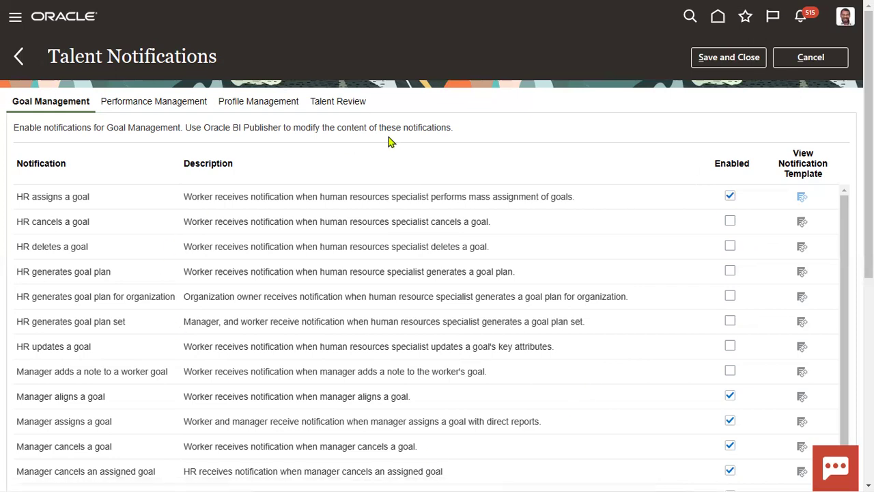
- View the Performance Management notifications and the Profile Management notifications
click(134, 107)
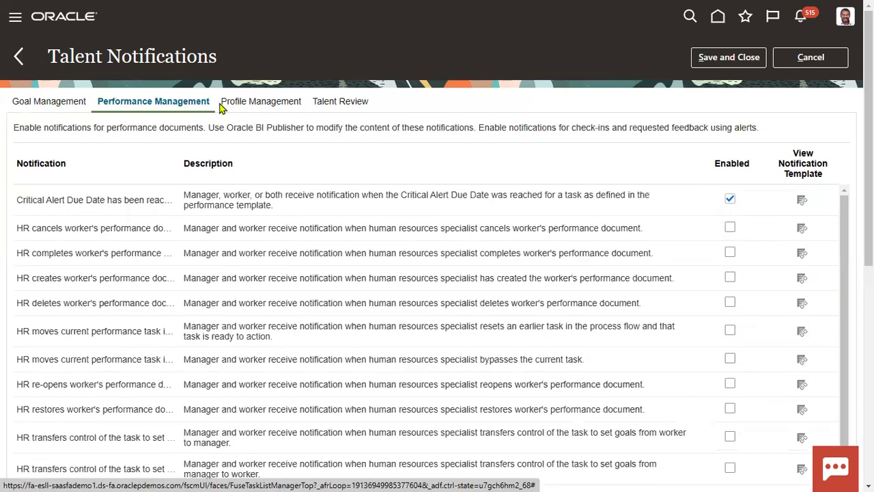
click(244, 104)
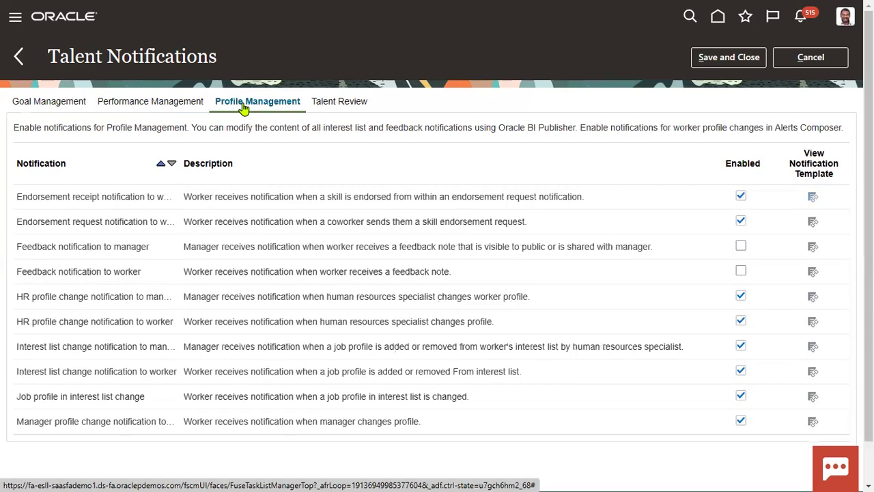
- View the Talent Review notifications and return to the Workforce Development setup
click(335, 104)
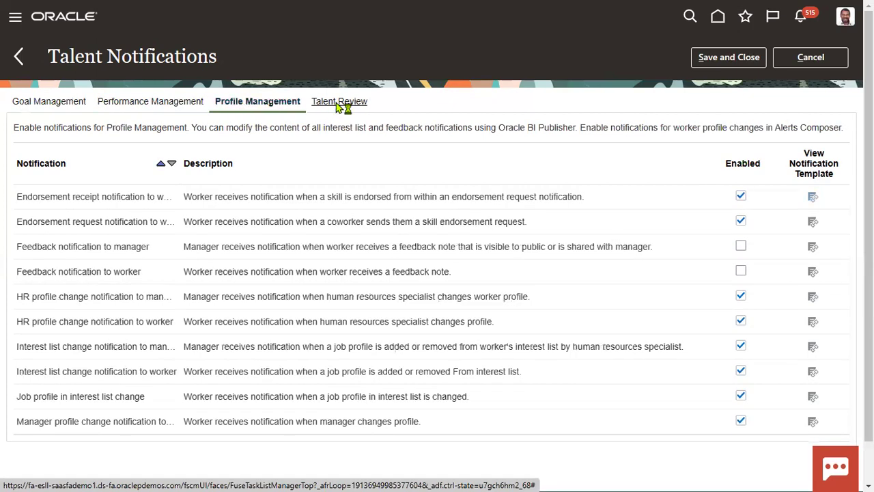
click(19, 56)
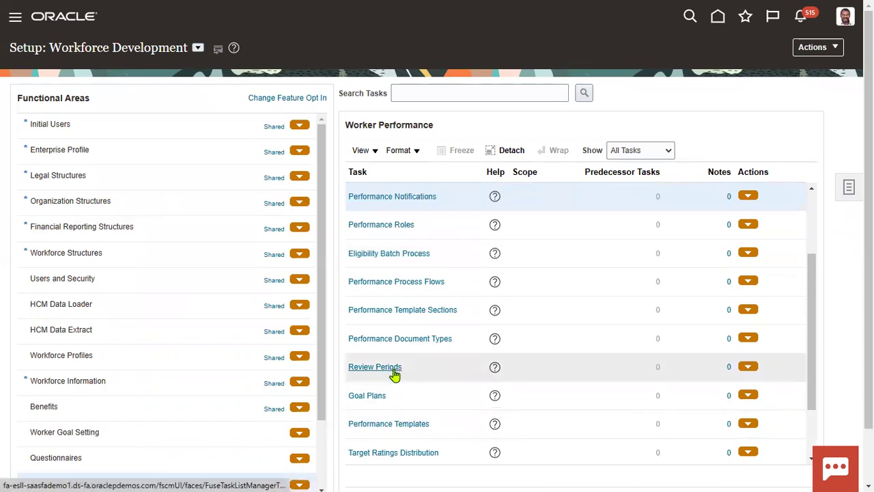
- Review the full Worker Performance task list, from Performance Value Sets through Check-In Templates and Feedback Templates
scroll(394, 374, down, 3)
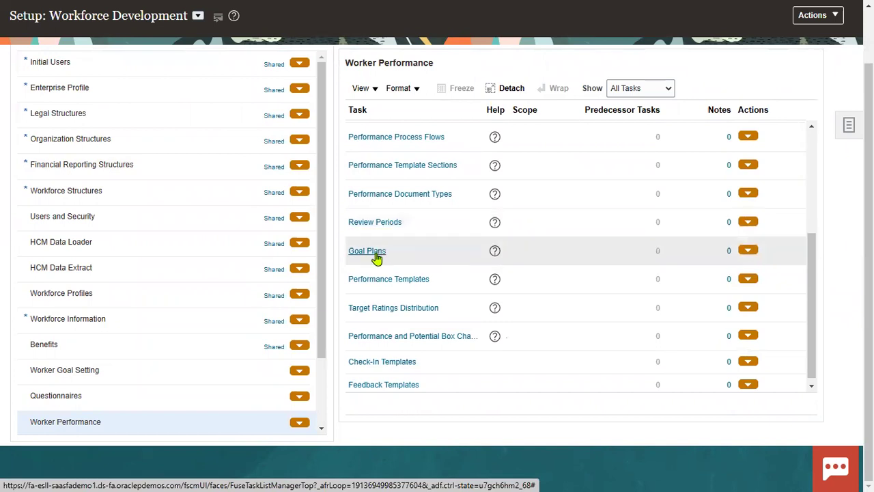
scroll(409, 281, up, 5)
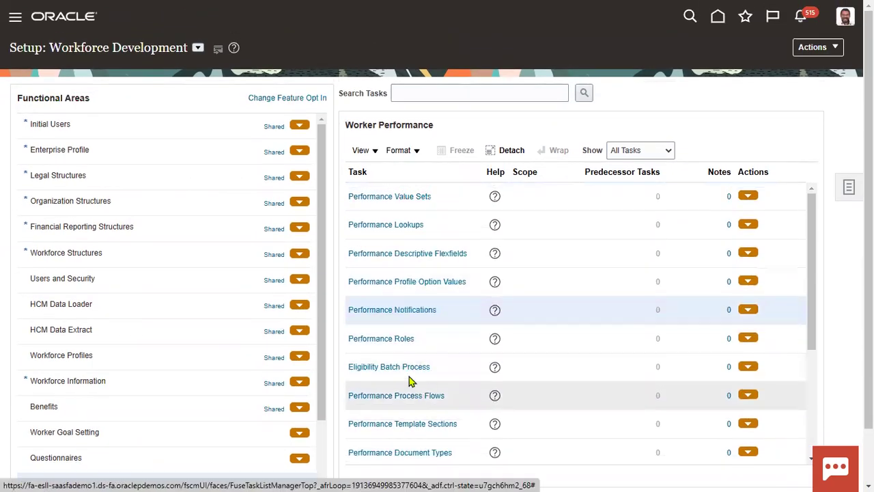
scroll(410, 375, down, 5)
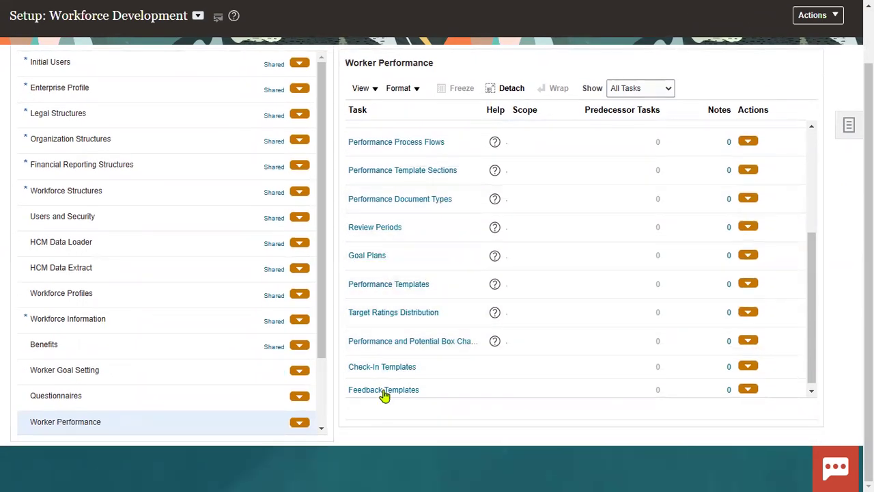
click(422, 286)
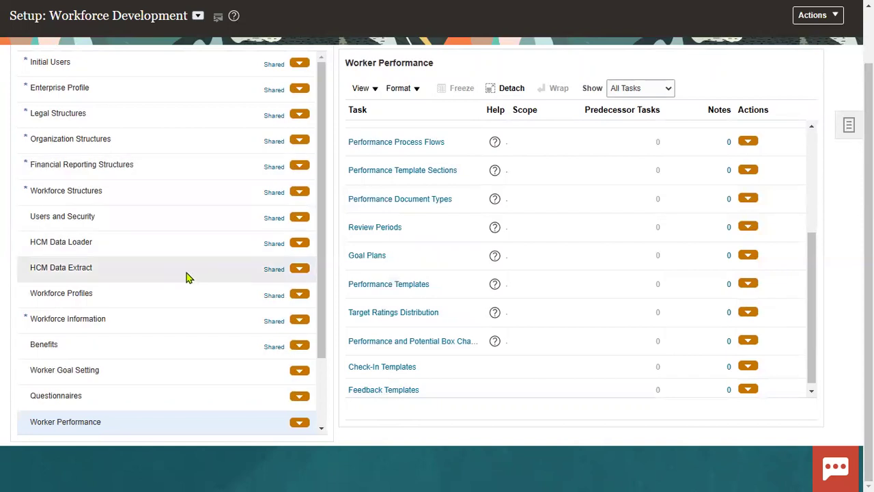
scroll(190, 273, up, 2)
scroll(437, 283, down, 1)
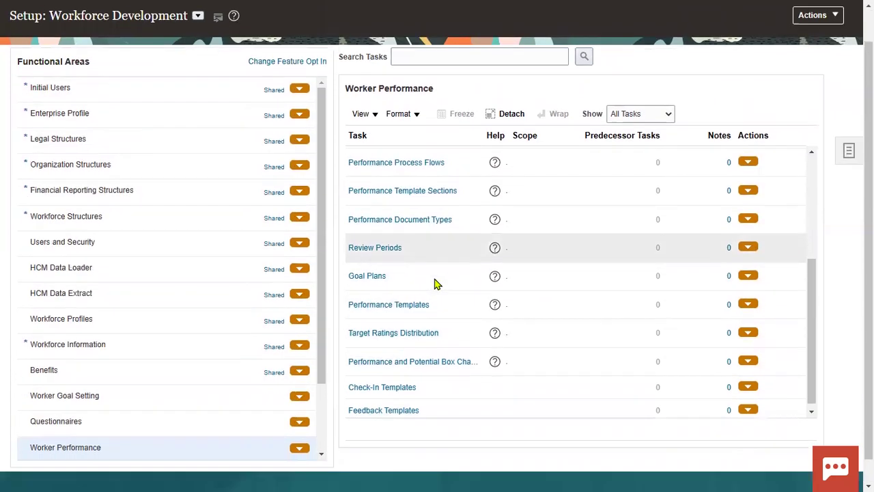
scroll(437, 284, down, 1)
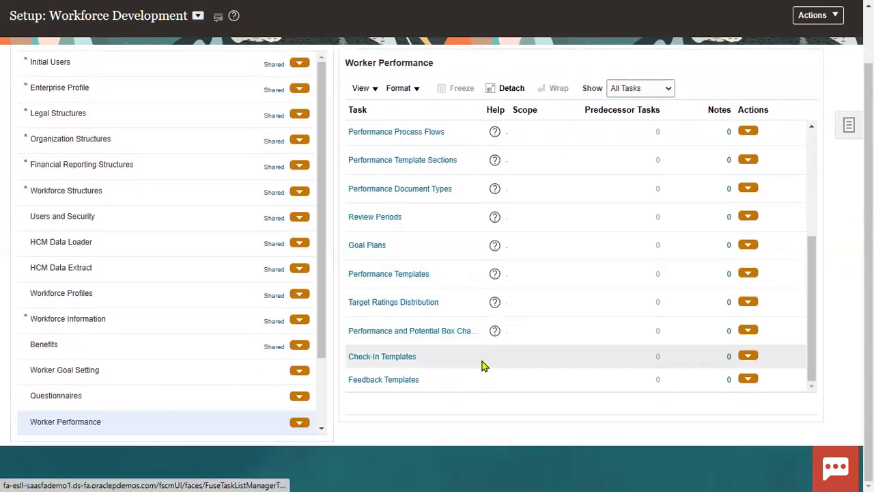
scroll(477, 335, up, 5)
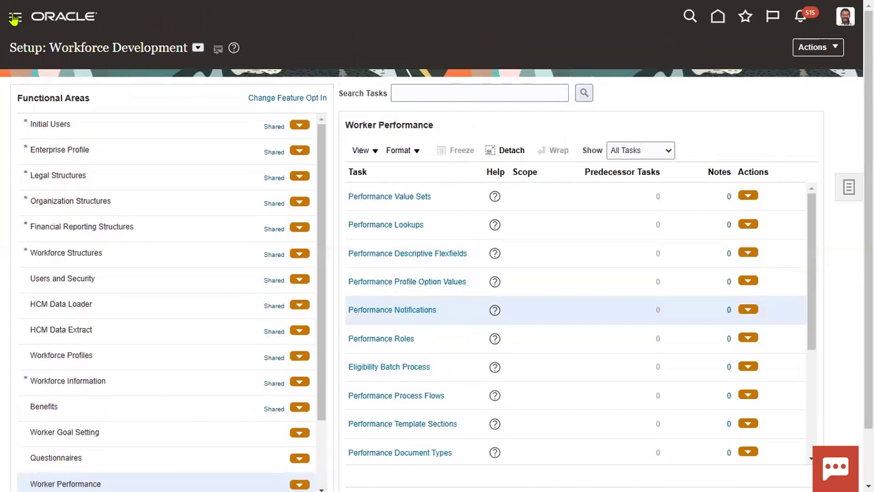
- Open the Performance area under My Client Groups and review its Administration and Setup Maintenance tasks
click(14, 19)
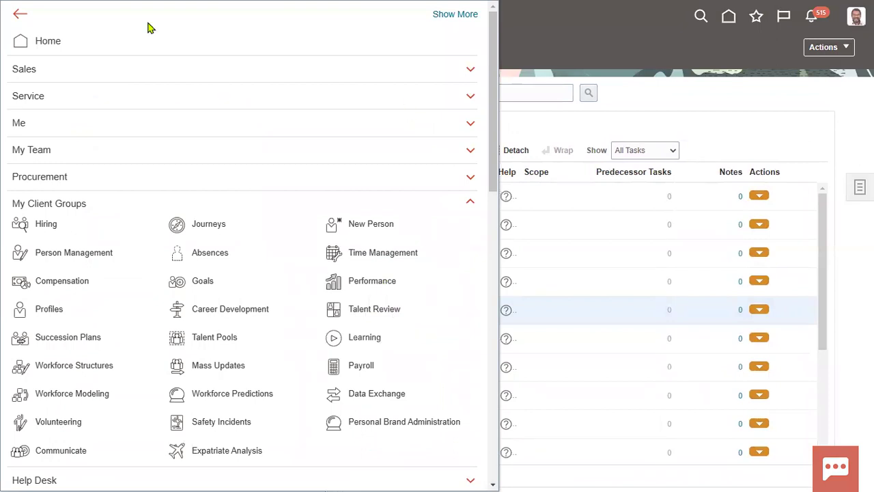
mouse_move(149, 26)
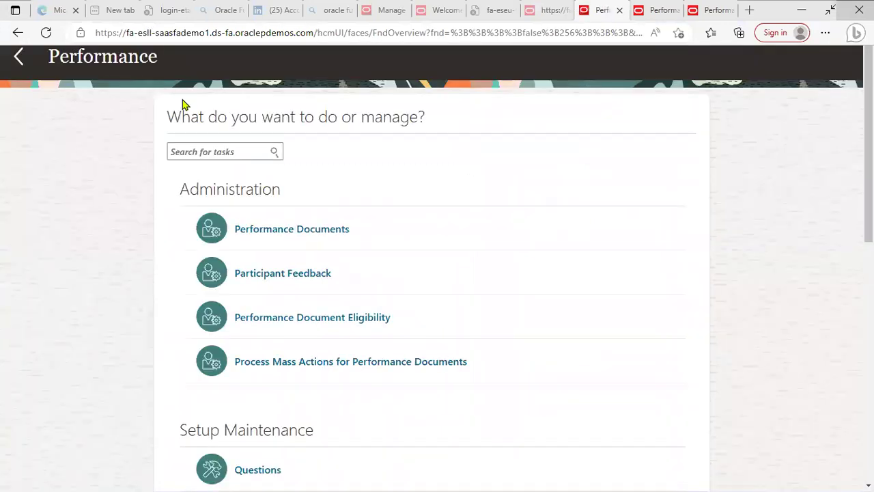
double_click(276, 189)
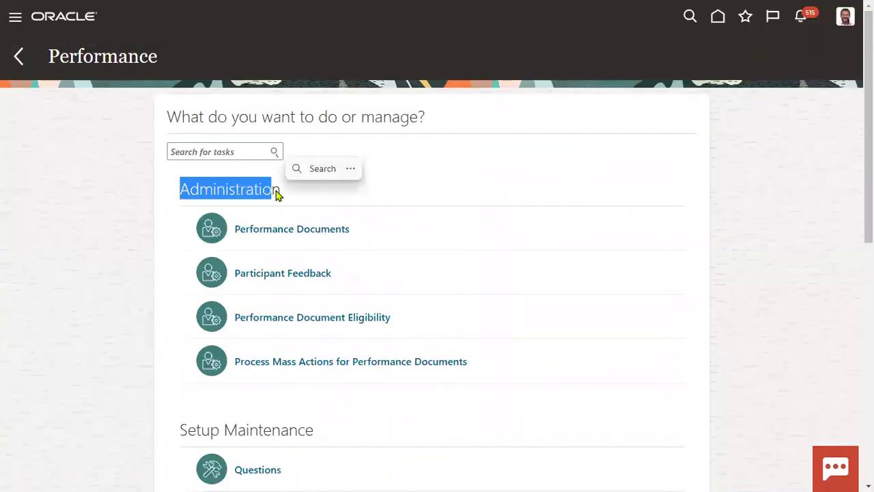
click(127, 316)
scroll(127, 316, down, 4)
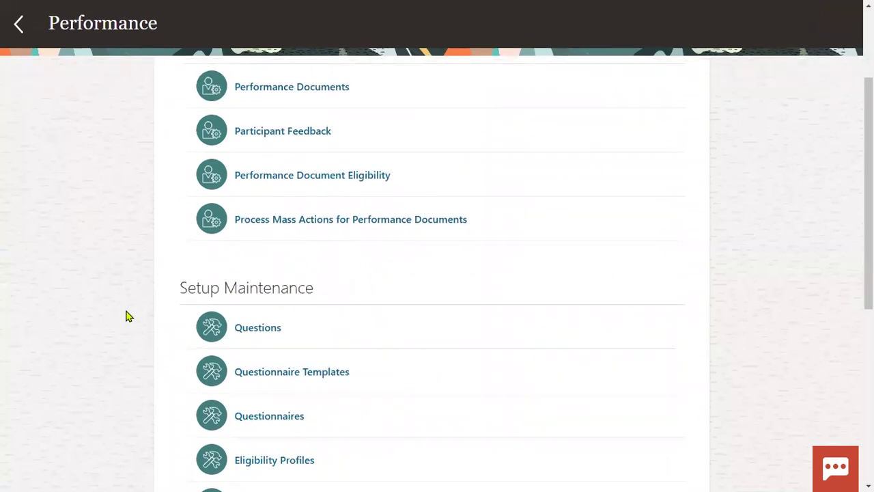
scroll(127, 316, up, 5)
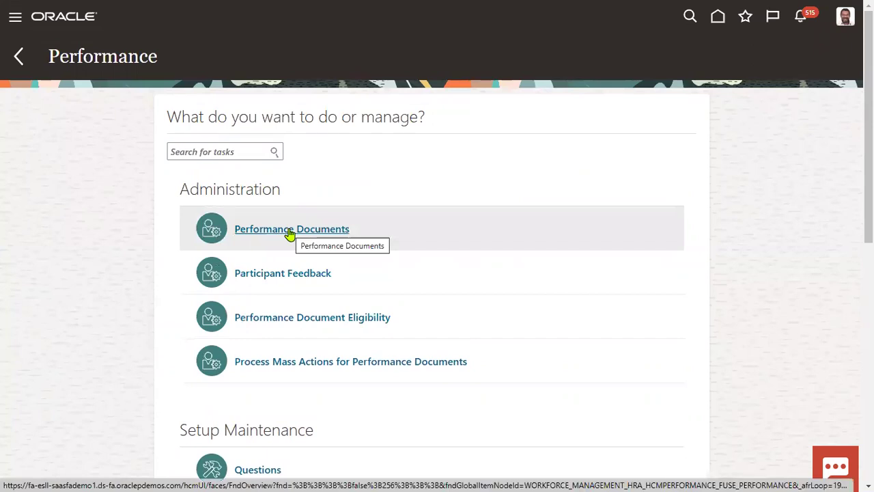
- View the Participant Feedback search page and return to the Performance task list
click(282, 275)
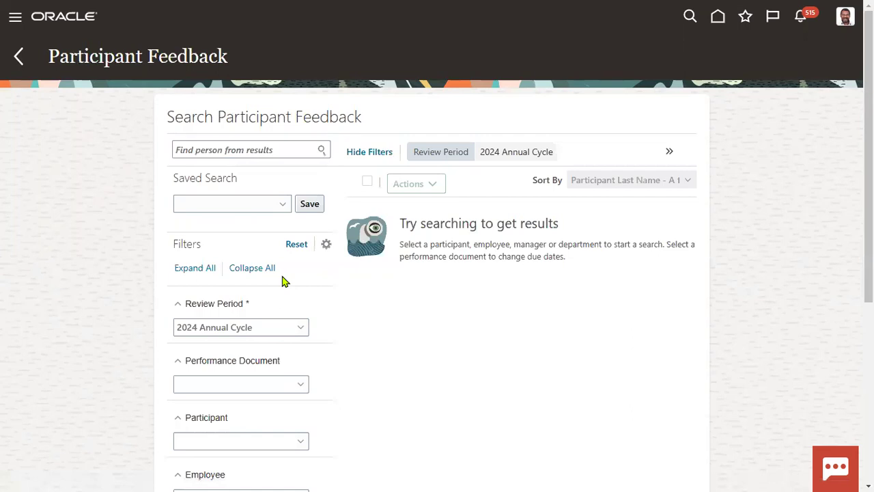
click(19, 56)
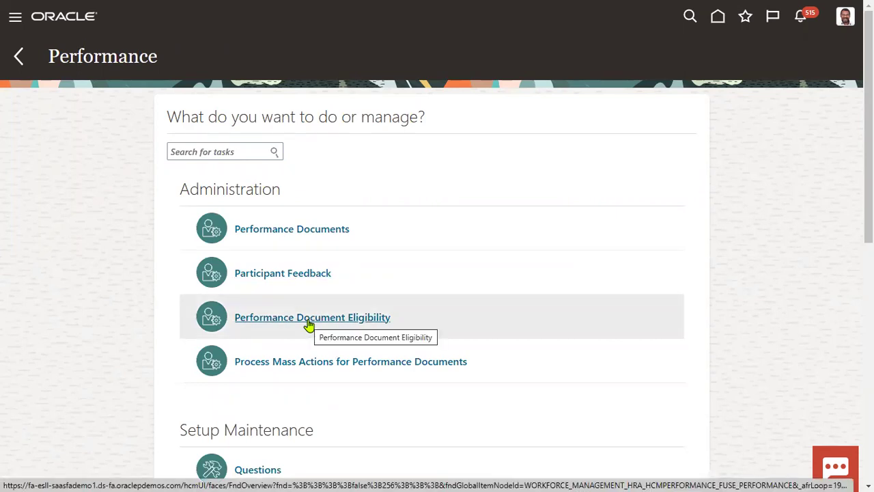
- Open the form for creating a performance template section and examine the Section Type options, keeping Profile Content
scroll(226, 385, down, 3)
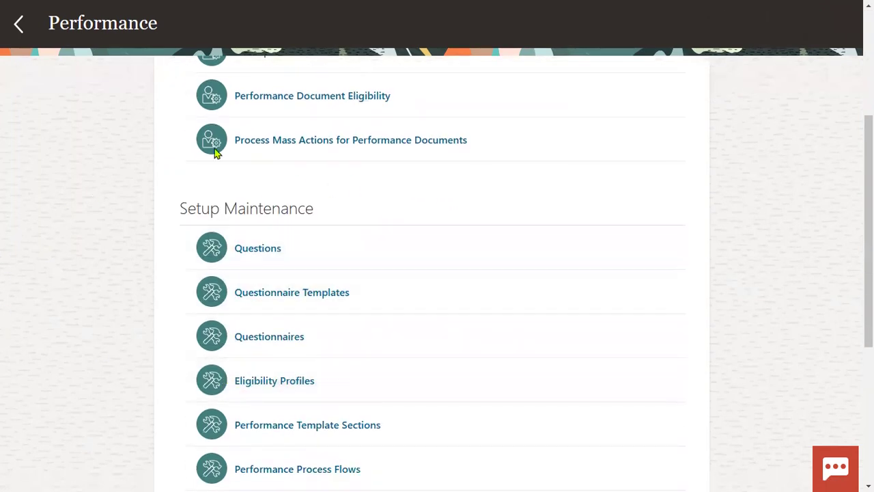
scroll(307, 355, down, 2)
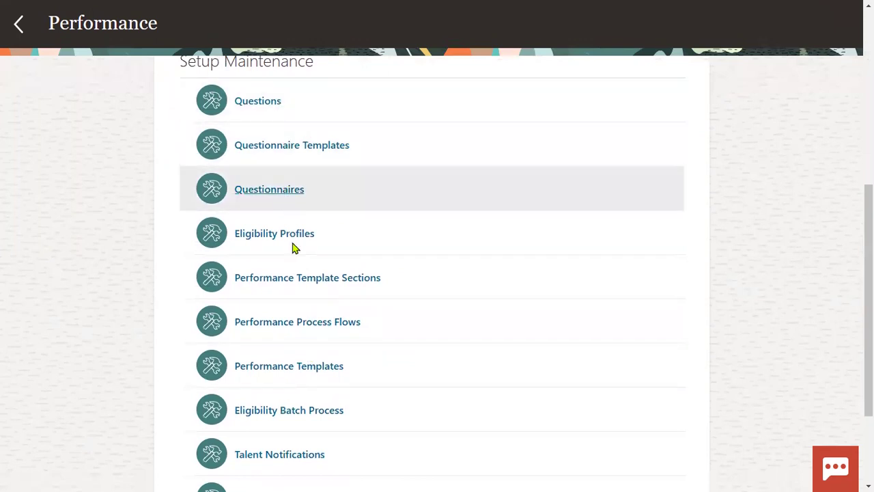
scroll(319, 392, down, 2)
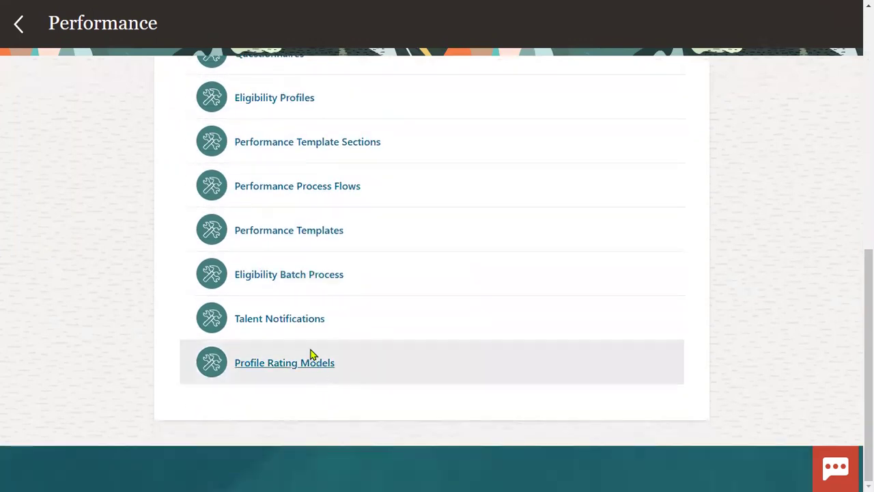
scroll(283, 305, up, 3)
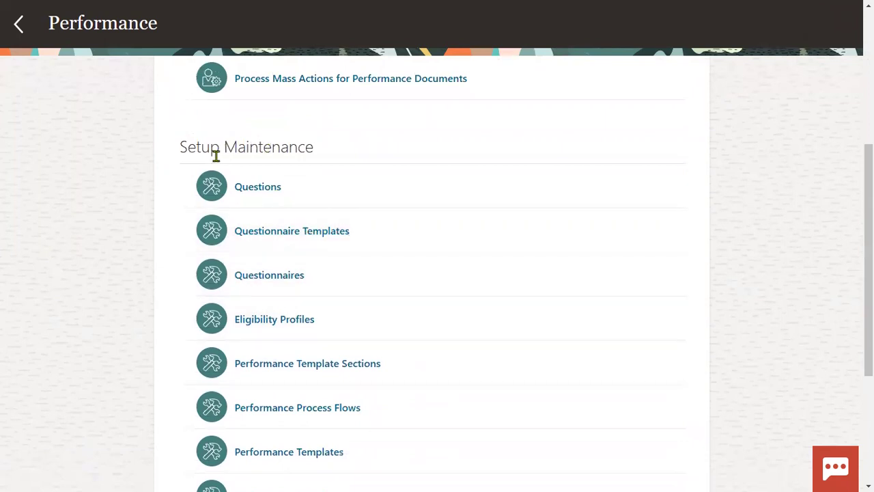
scroll(307, 234, down, 1)
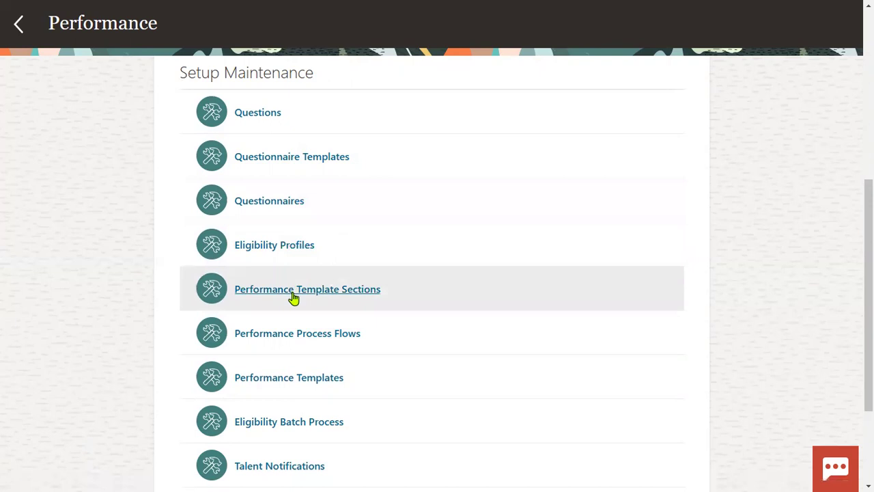
click(293, 291)
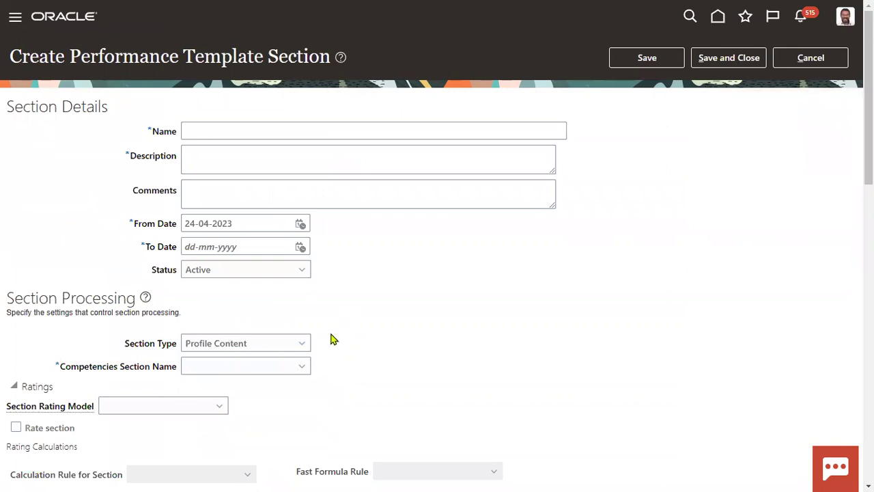
click(301, 344)
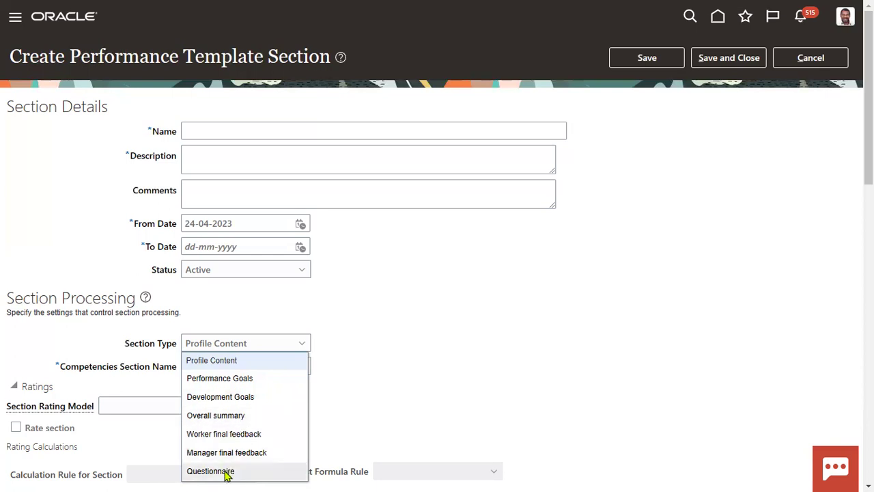
click(240, 357)
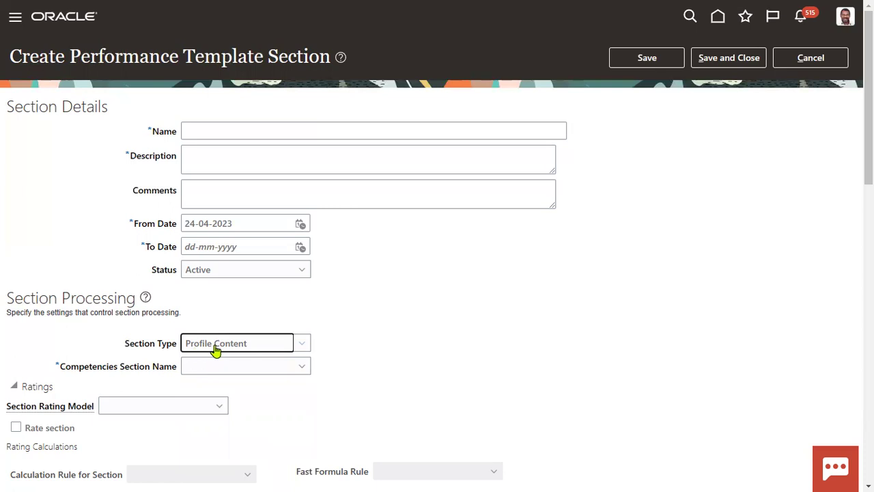
- Cancel the new performance template section and return to the Setup Maintenance tasks on the Performance page
triple_click(244, 66)
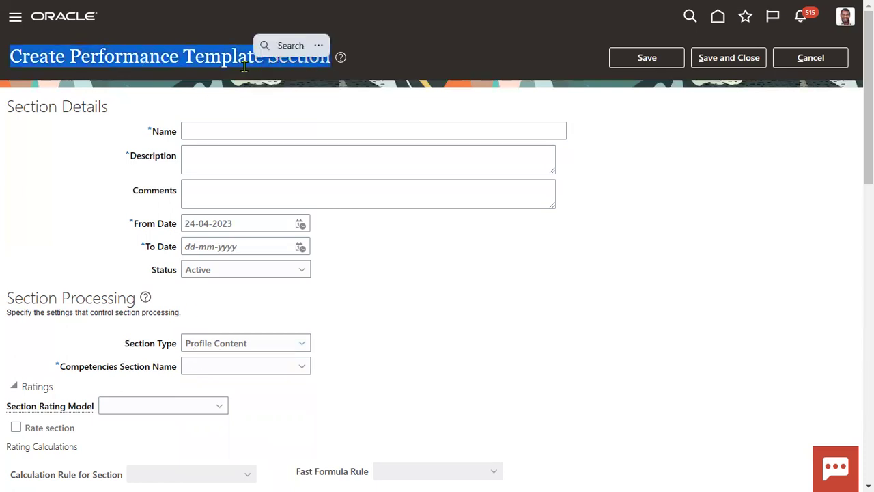
click(375, 312)
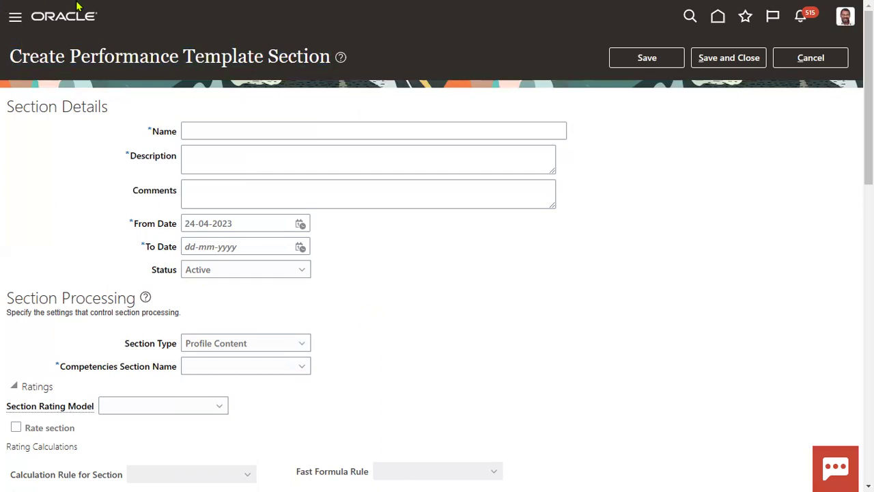
click(809, 58)
click(18, 56)
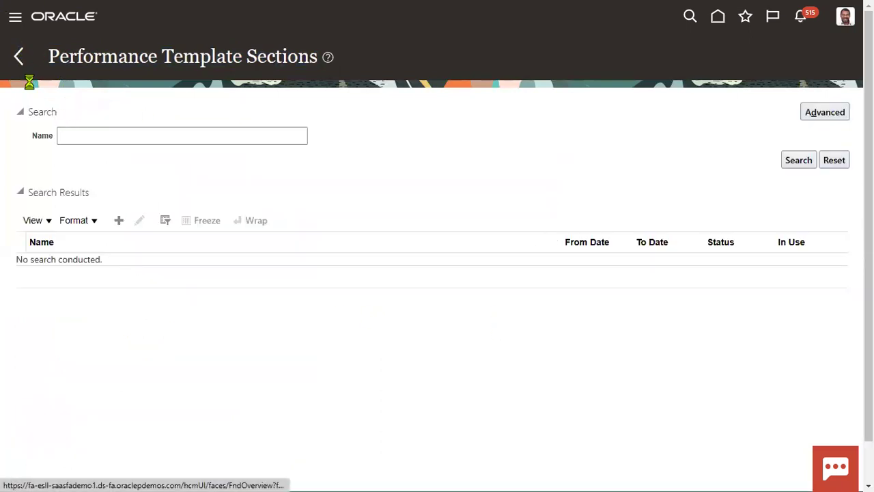
scroll(440, 360, down, 4)
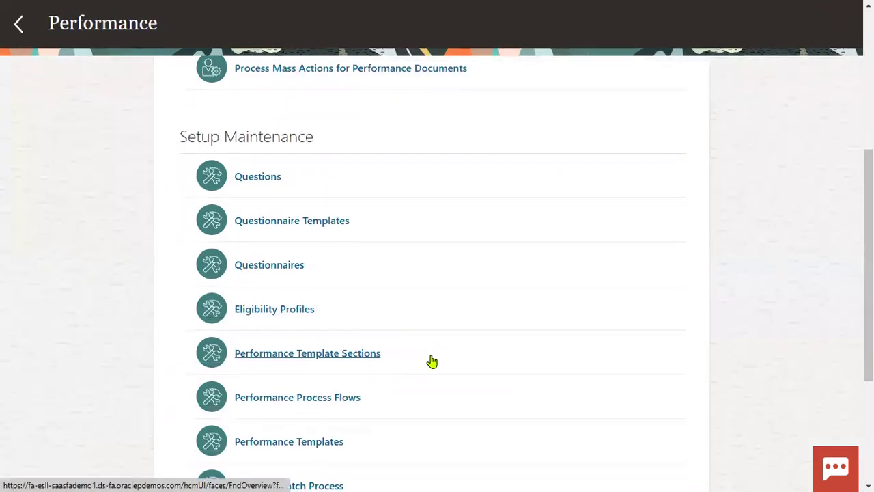
scroll(432, 359, down, 2)
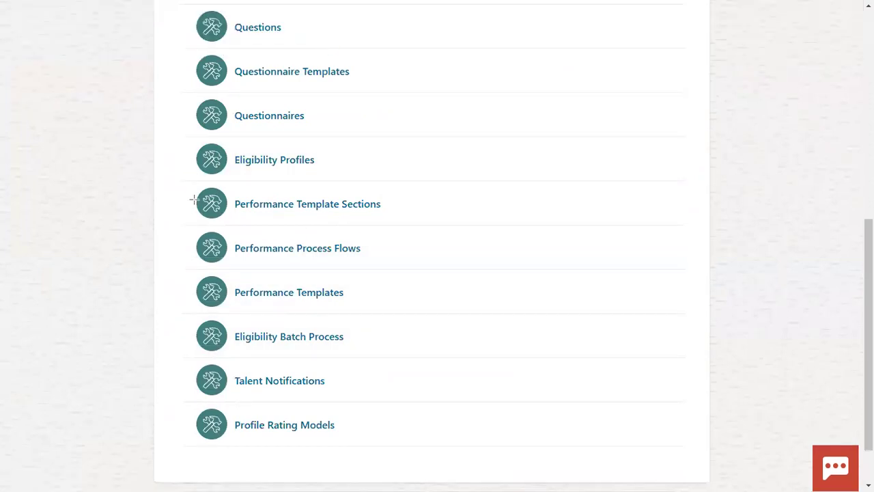
- Circle Performance Template Sections, draw arrows to Performance Templates from it, Eligibility Profiles, Performance Process Flows and Profile Rating Models, and clear the annotations
drag(189, 183, 437, 220)
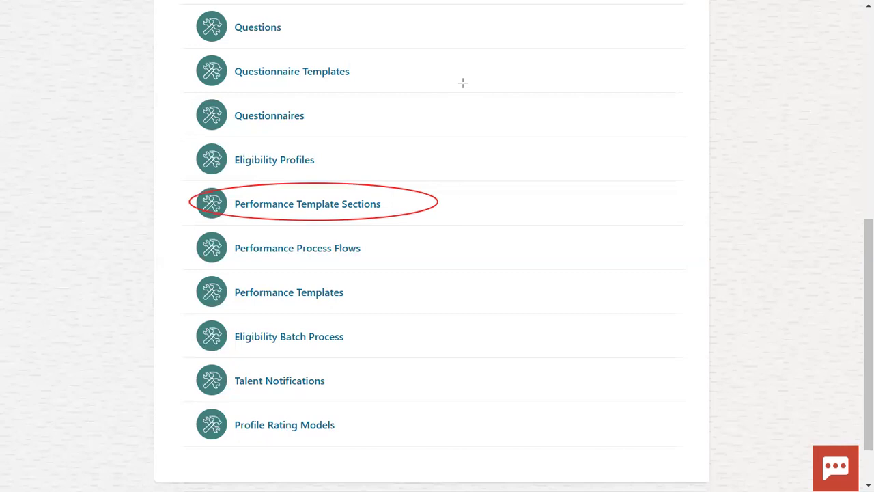
mouse_move(311, 287)
mouse_down()
mouse_move(334, 211)
mouse_move(327, 287)
mouse_up()
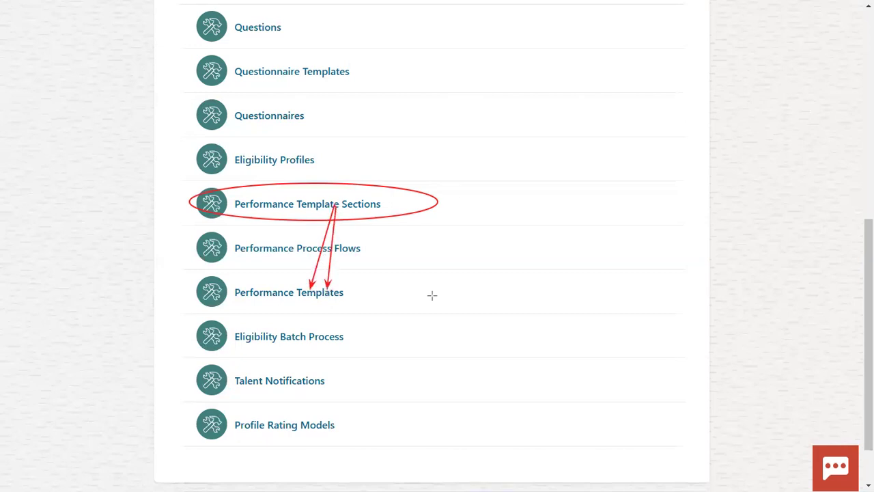
drag(282, 165, 270, 285)
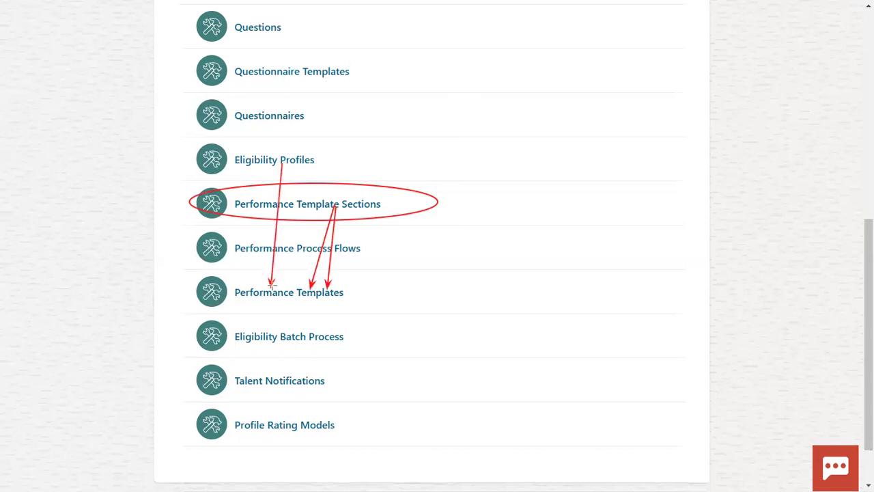
drag(292, 252, 289, 287)
drag(320, 424, 279, 298)
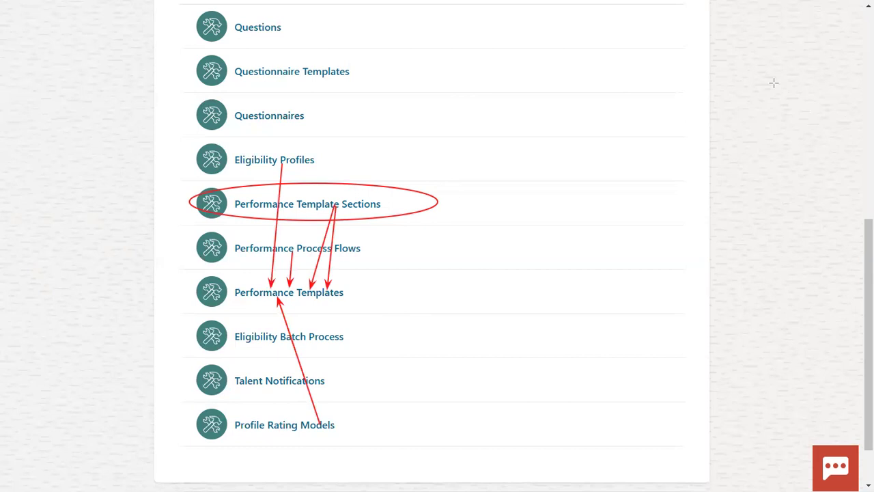
key(Escape)
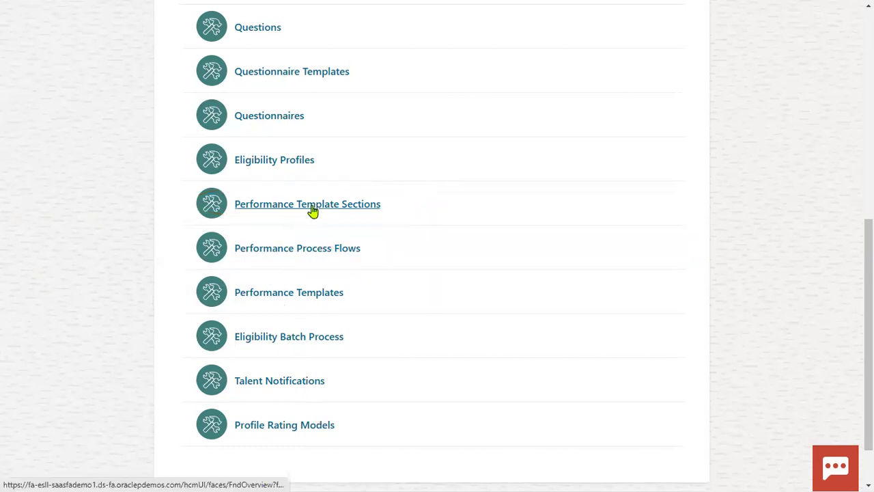
- Start a new performance template section with Section Type Performance Goals and enable section comments
click(312, 205)
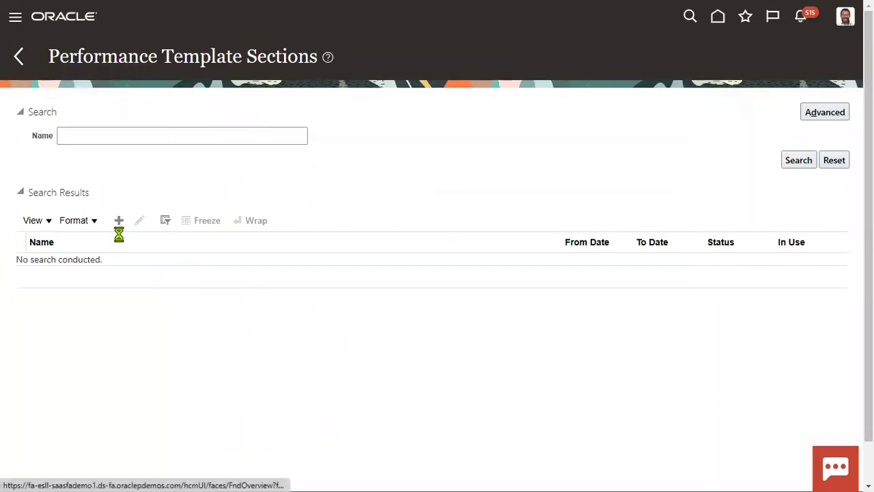
click(243, 345)
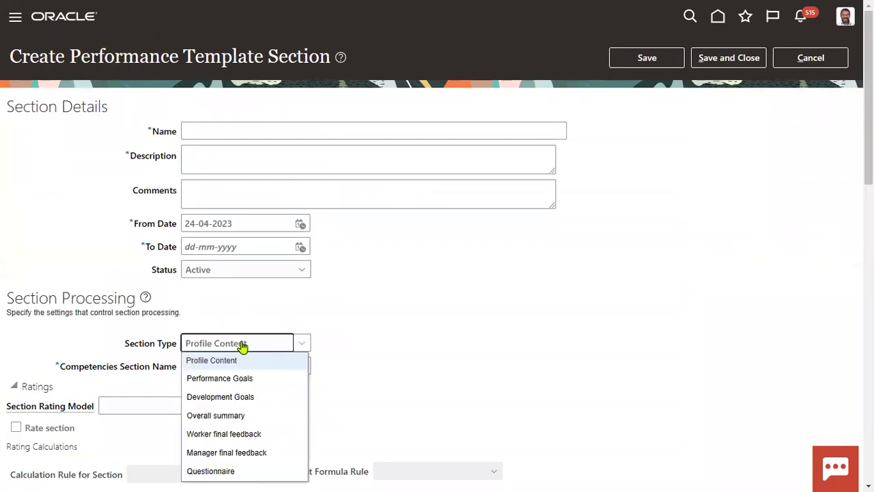
click(238, 380)
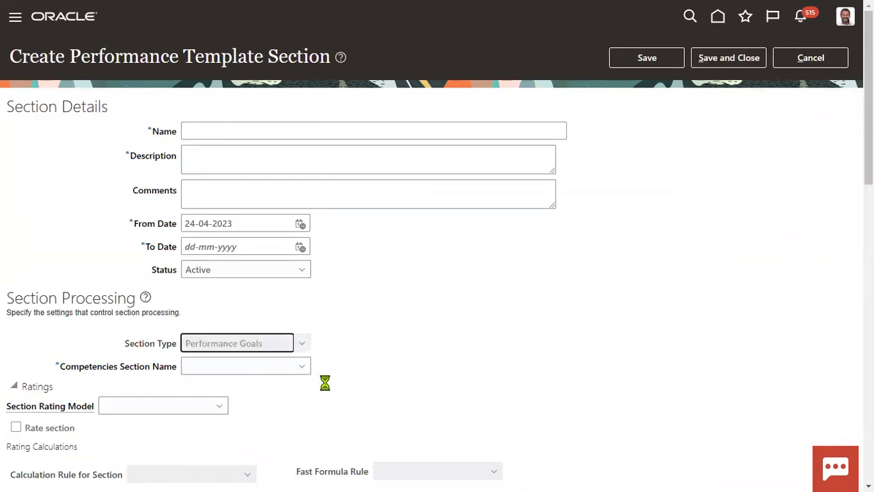
scroll(298, 405, down, 4)
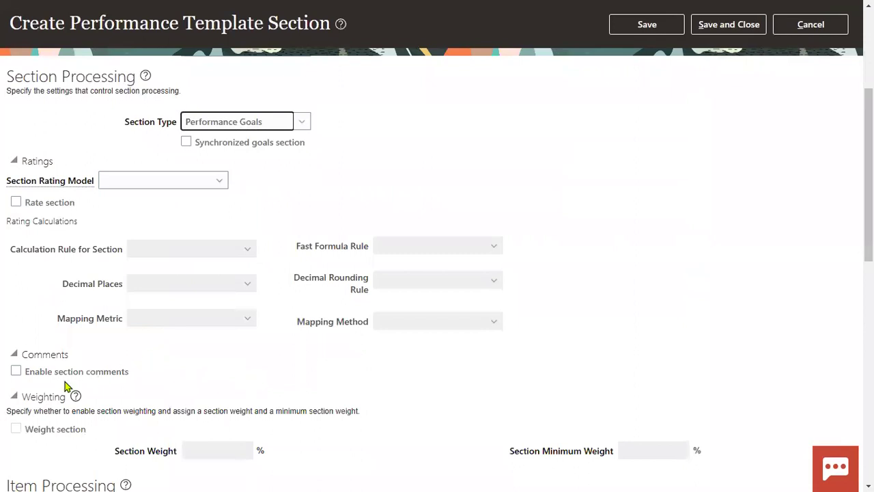
scroll(66, 386, down, 2)
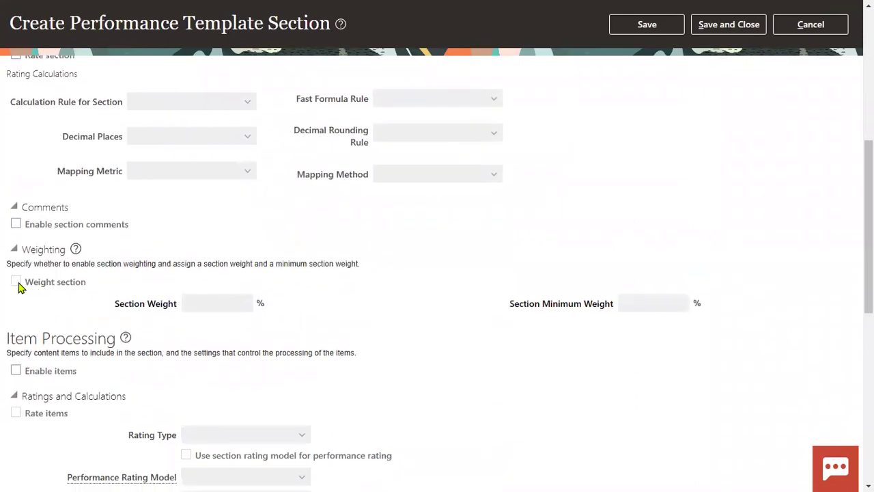
click(31, 226)
drag(114, 304, 179, 311)
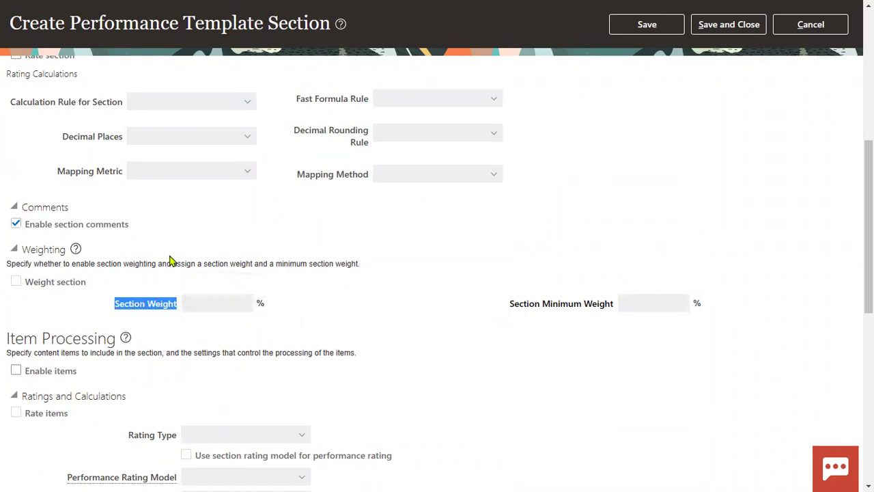
- Set the Section Rating Model to Bewertungsskala, enable section rating, and weight the section at 50%
scroll(99, 219, up, 2)
click(124, 185)
click(132, 216)
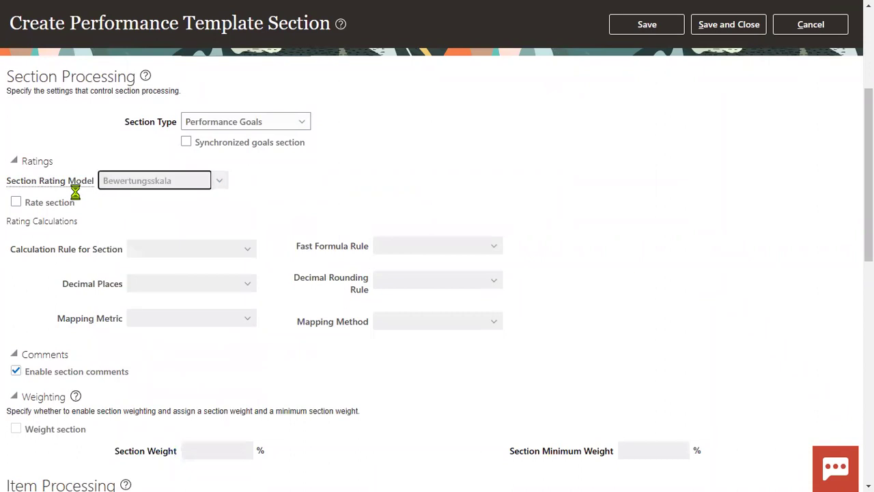
click(62, 208)
scroll(48, 335, down, 2)
click(34, 282)
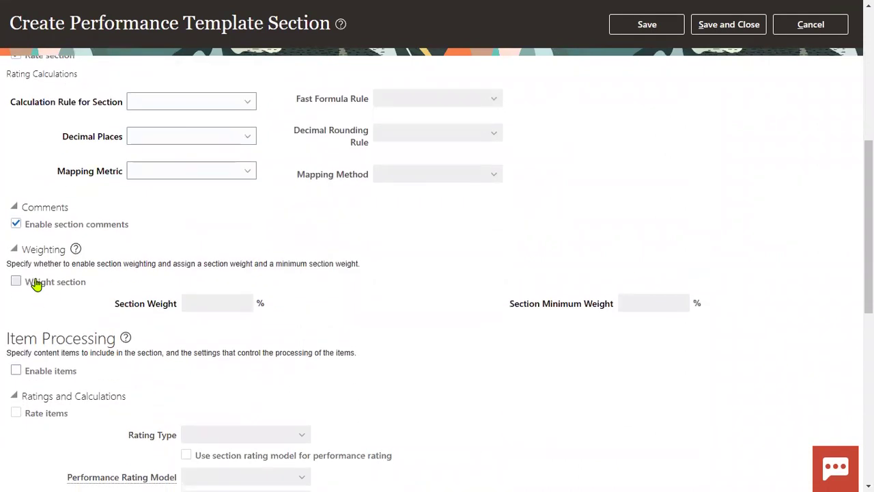
click(224, 302)
text(50)
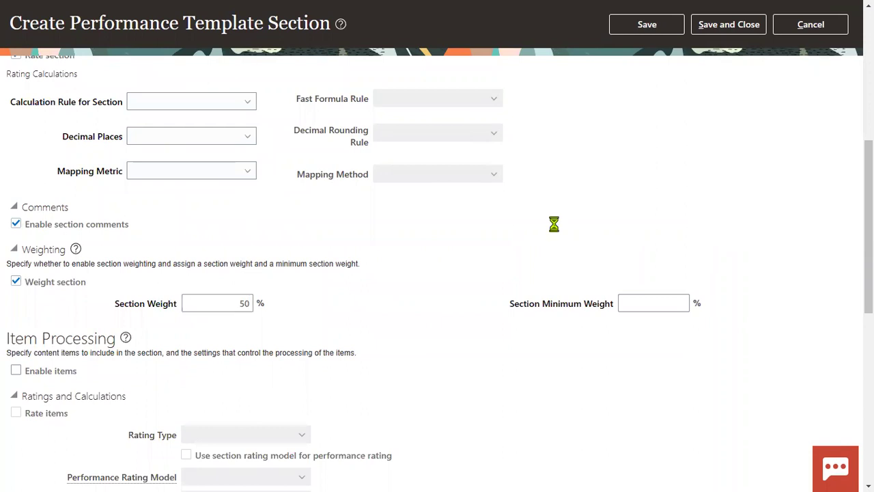
- Review the Section Type options, cancel the new template section, and return to the Performance task list
scroll(554, 224, up, 10)
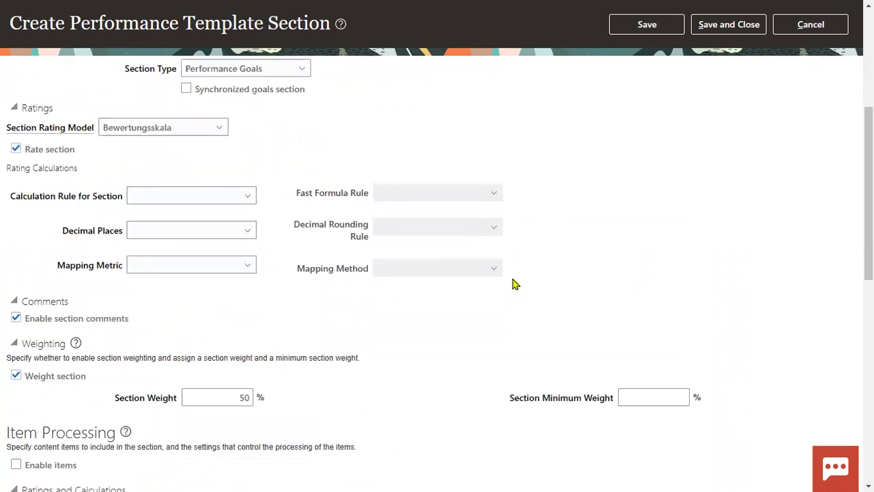
drag(183, 55, 312, 56)
scroll(279, 318, down, 2)
click(297, 196)
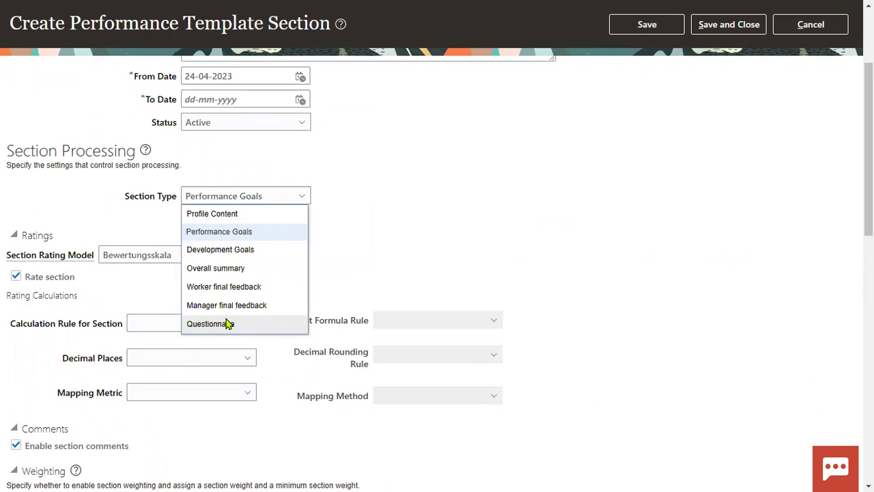
click(450, 191)
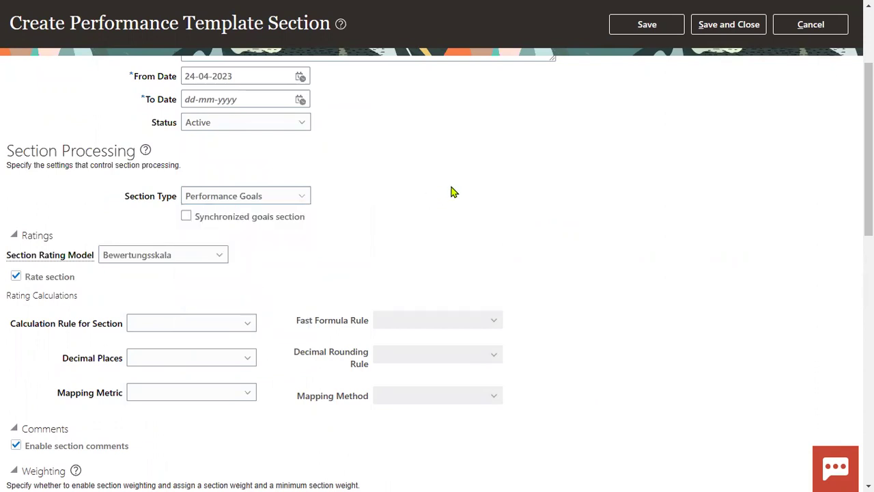
scroll(645, 114, up, 3)
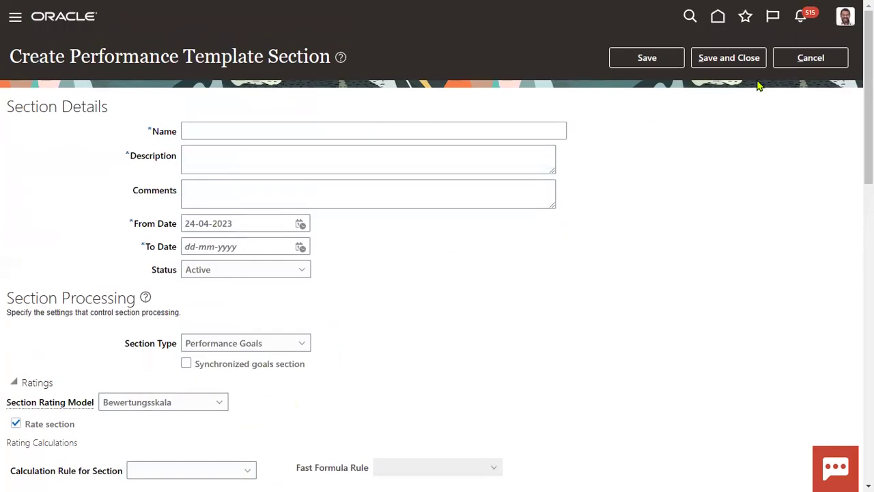
click(790, 55)
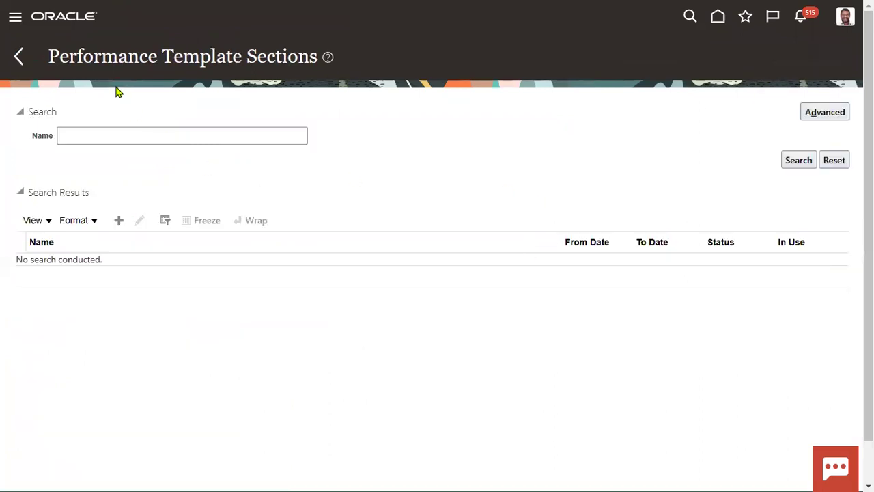
click(19, 60)
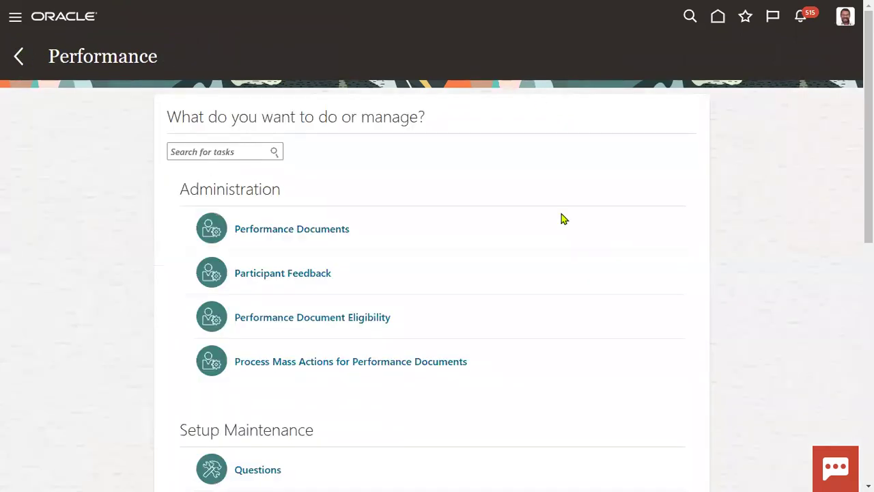
- Switch to the Goals work area and open Goal Plans
scroll(350, 343, down, 3)
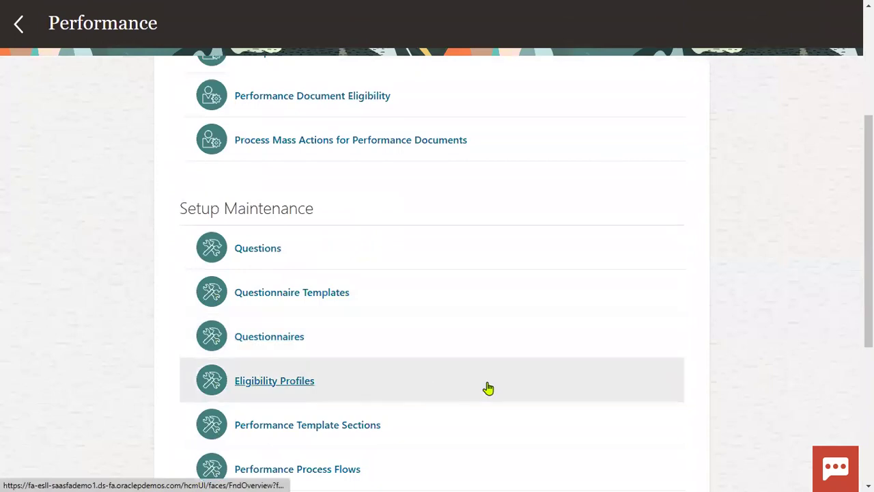
scroll(41, 245, up, 3)
scroll(41, 244, up, 1)
click(19, 60)
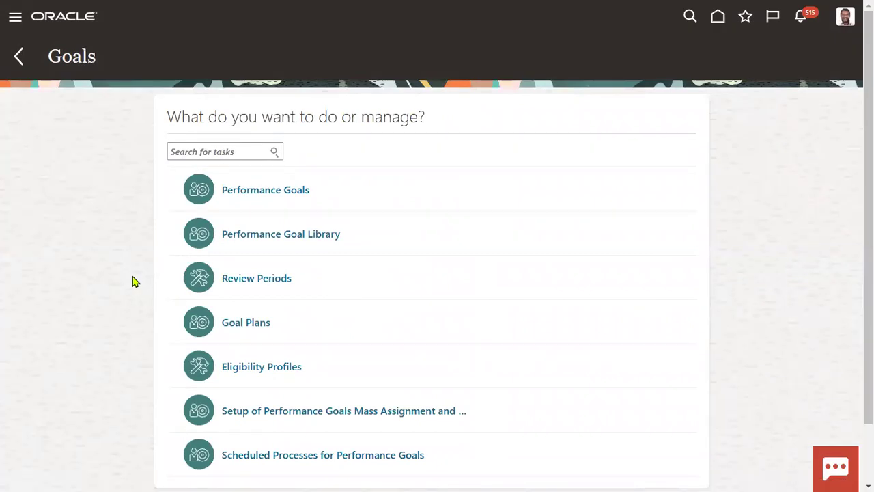
click(197, 196)
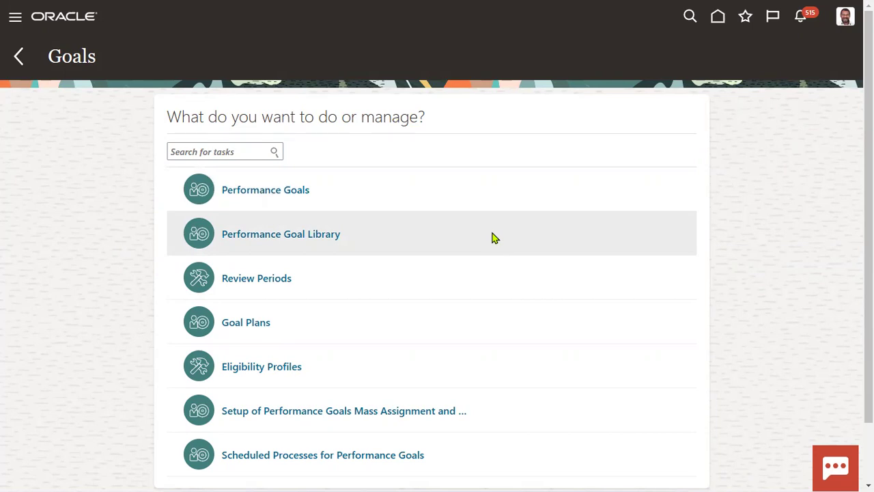
click(249, 323)
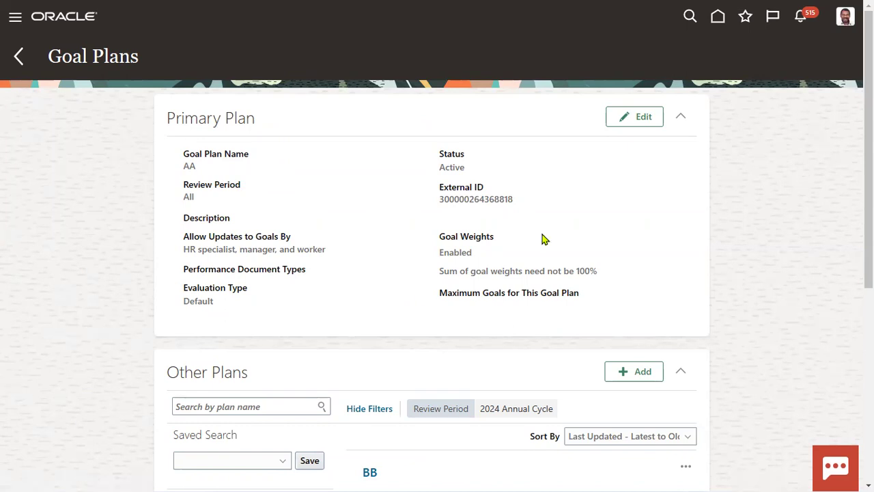
- Open the primary goal plan for editing, examine its Performance Document Types setting, and return to the Goals task list
click(638, 114)
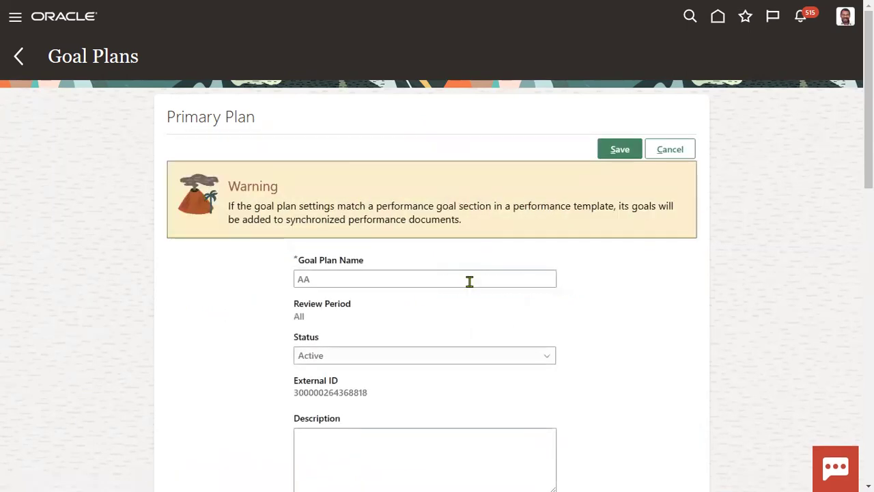
scroll(413, 341, down, 10)
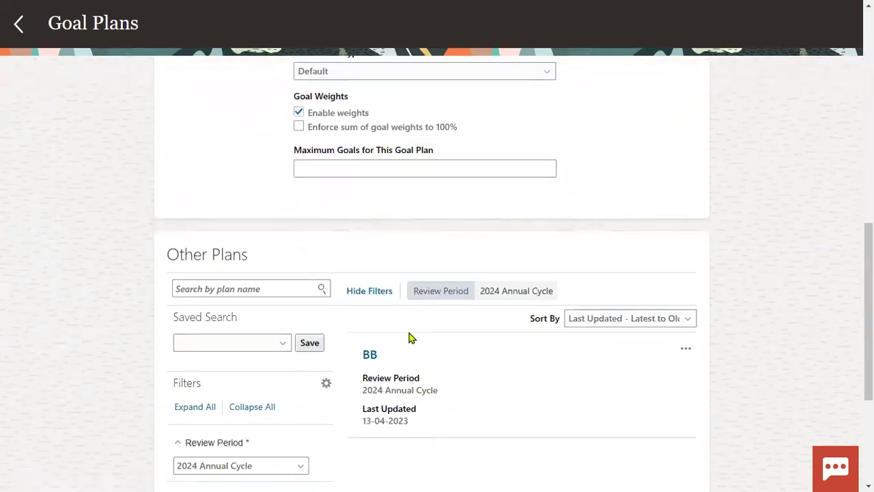
scroll(361, 228, up, 4)
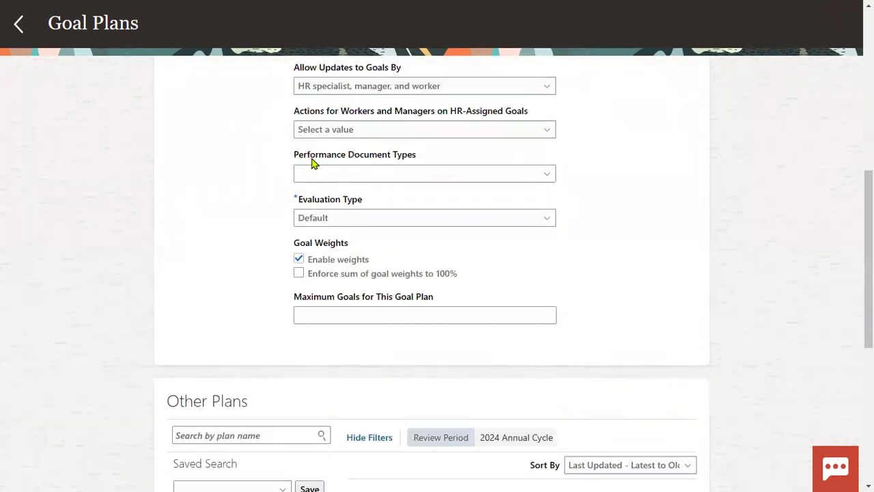
drag(294, 156, 419, 160)
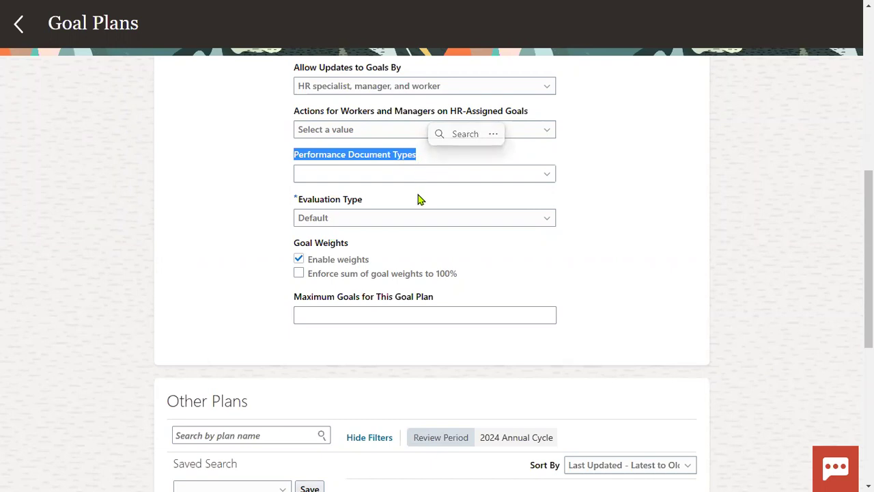
scroll(194, 241, up, 10)
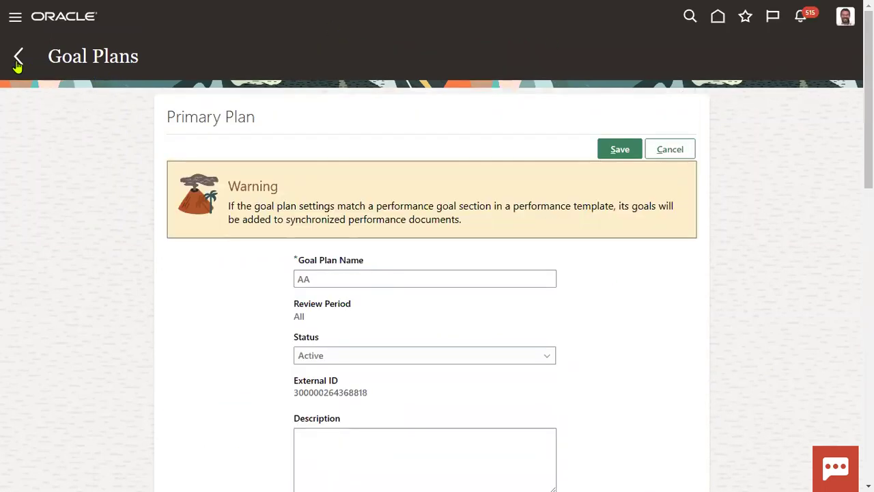
click(18, 61)
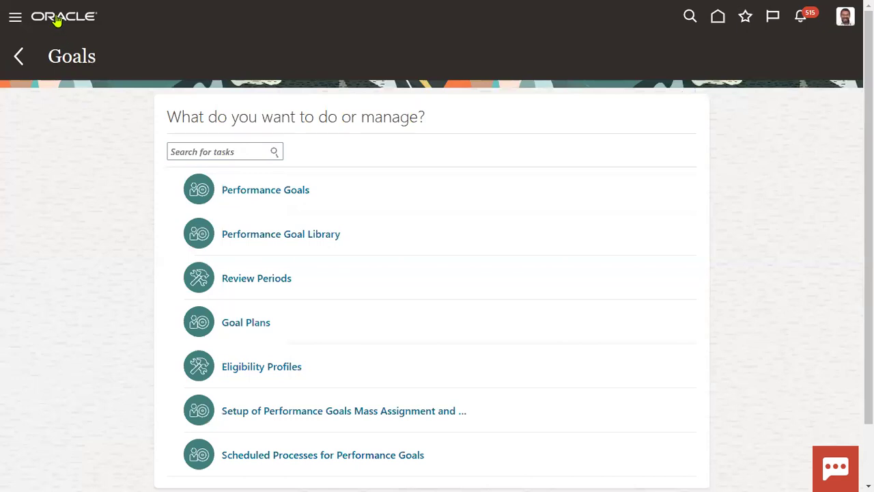
- Switch to the Performance work area and open Performance Template Sections
click(15, 19)
click(386, 284)
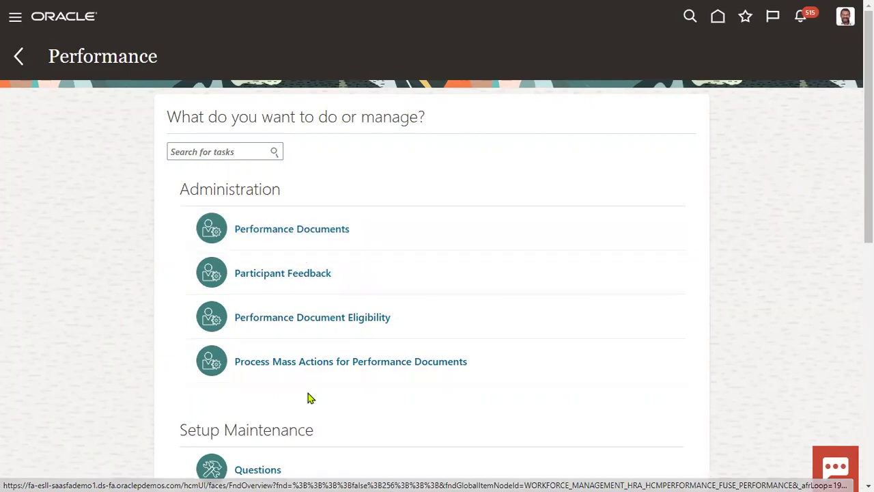
scroll(309, 396, down, 3)
scroll(363, 379, down, 2)
click(358, 277)
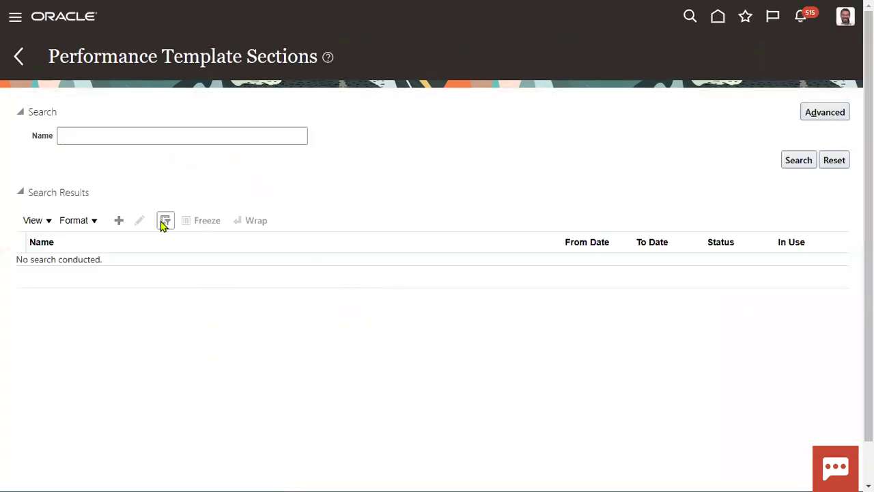
- Open the form for a new performance template section and view the Section Type options, keeping Profile Content
click(119, 220)
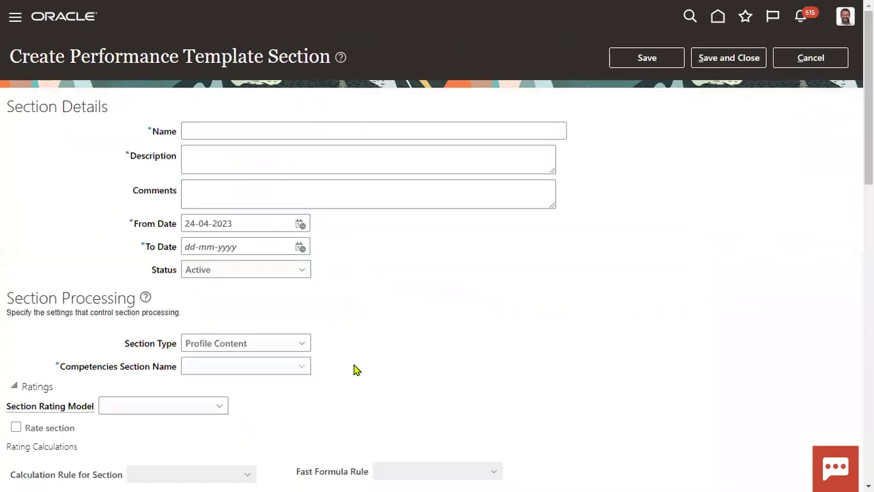
click(271, 349)
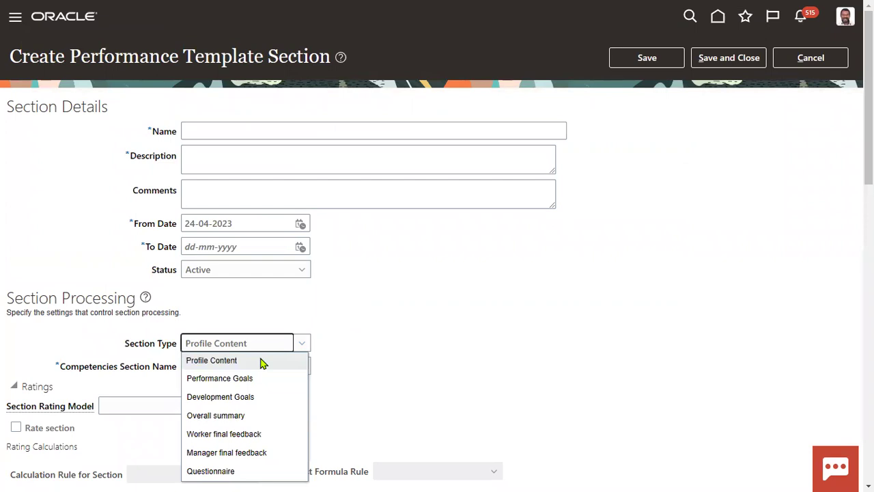
click(445, 318)
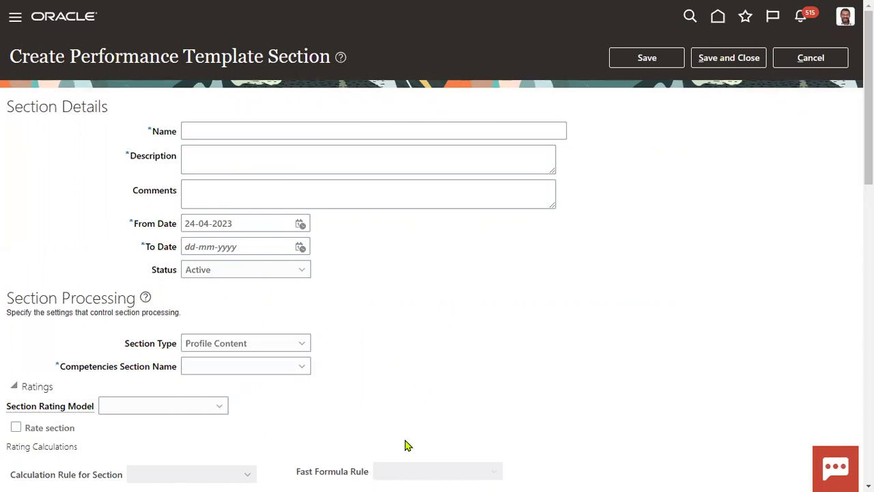
- Switch to the Profiles work area and open the Person profile type from Profile Types
click(15, 21)
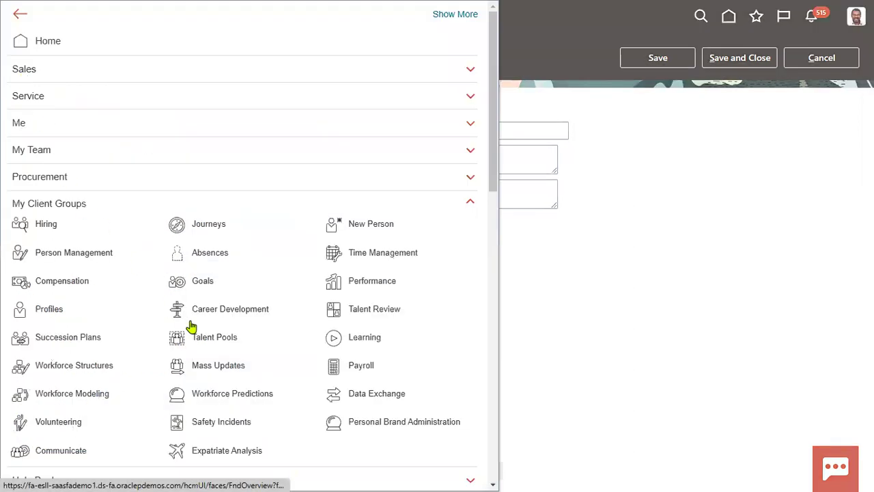
click(49, 311)
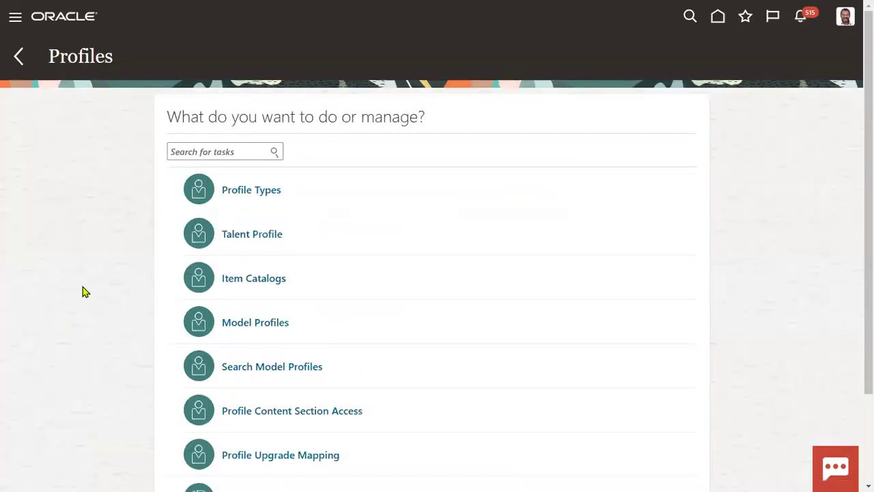
click(239, 190)
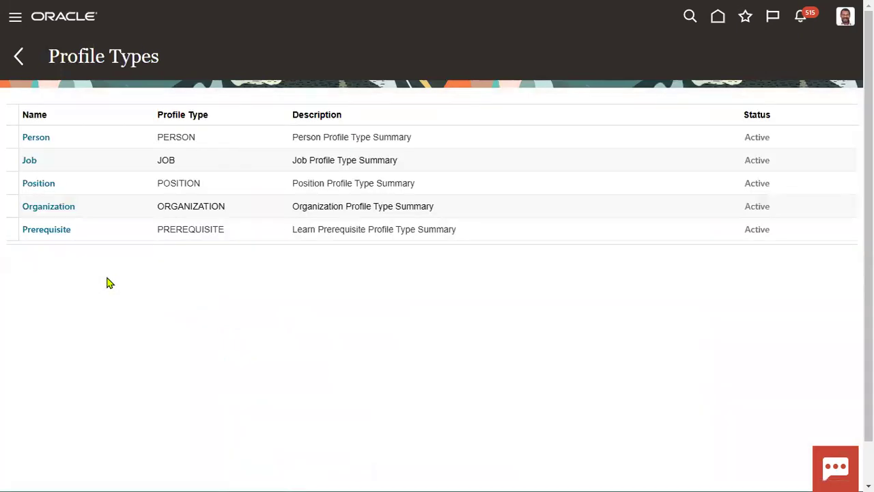
click(91, 139)
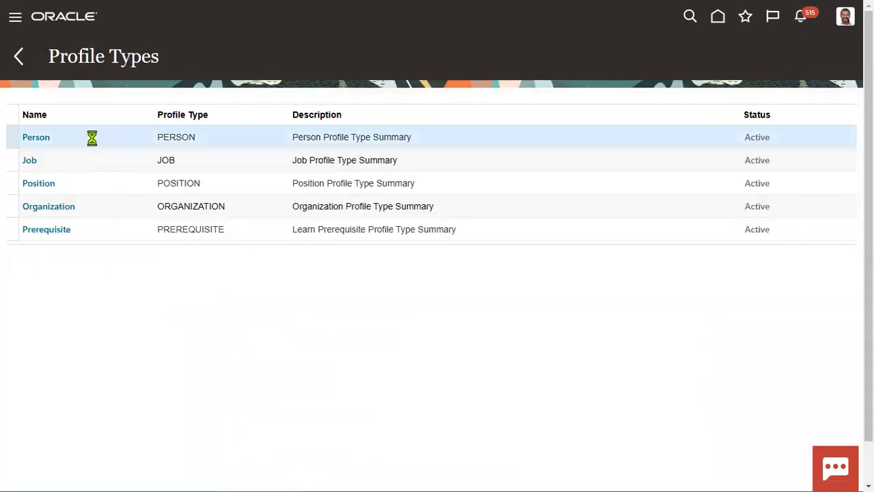
click(39, 140)
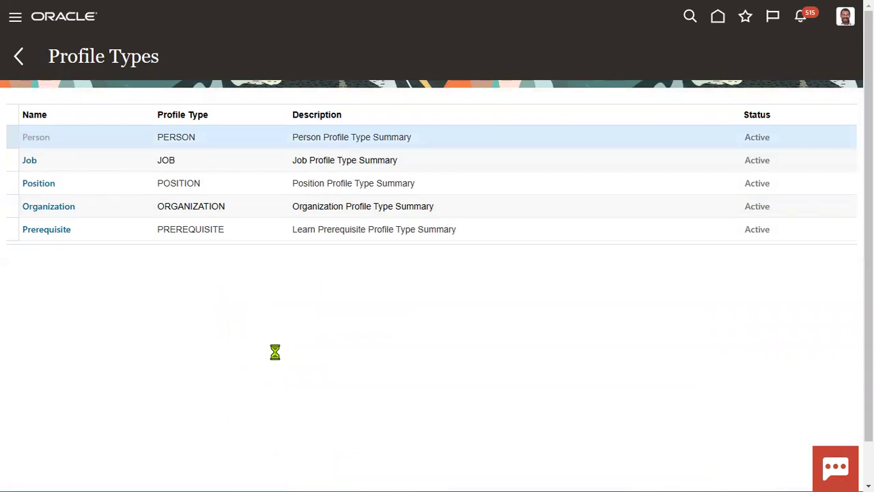
- Start a new content section for the Person profile type based on the Work History template
click(59, 295)
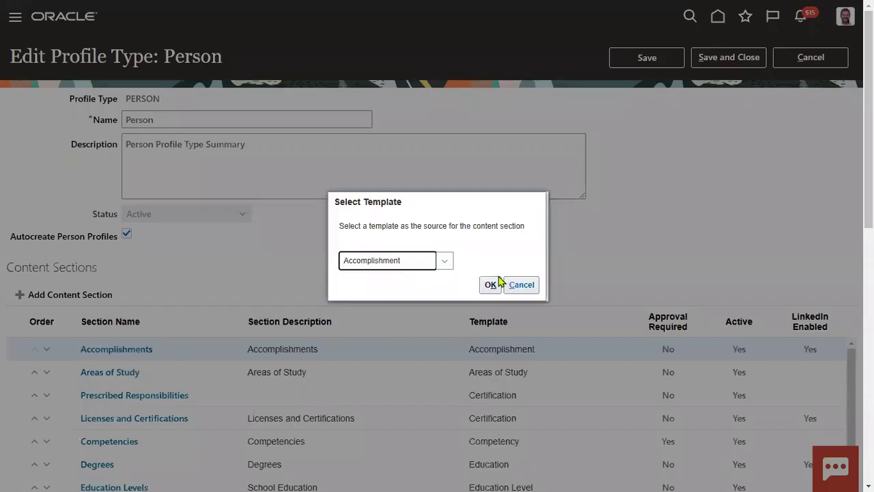
click(413, 268)
click(395, 219)
click(489, 285)
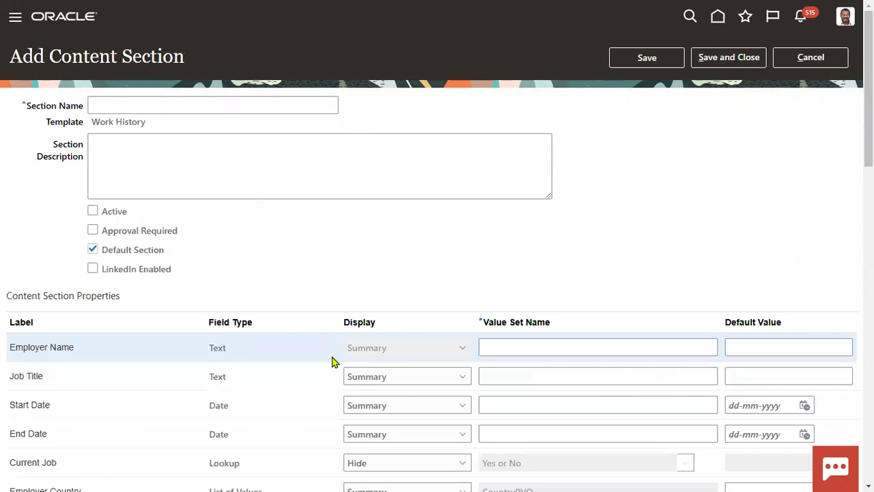
- Add Performance Management as a subscriber of the new Work History content section
scroll(328, 362, down, 5)
scroll(319, 364, down, 10)
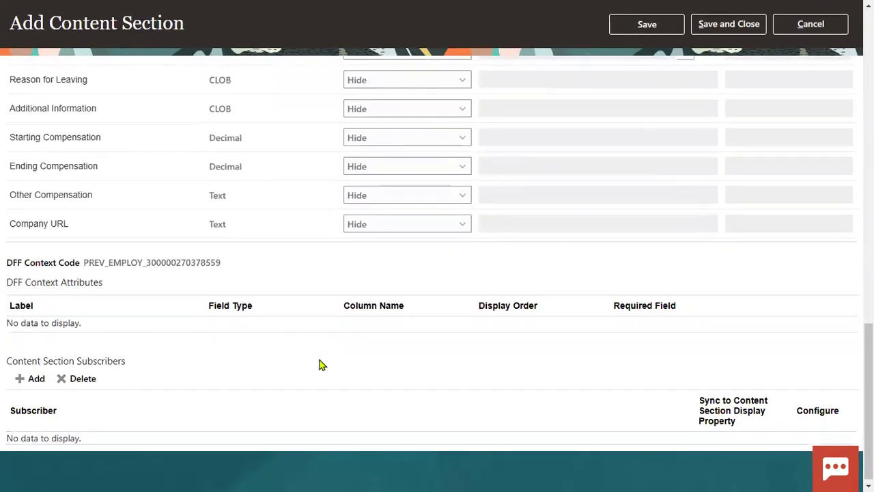
drag(7, 356, 144, 357)
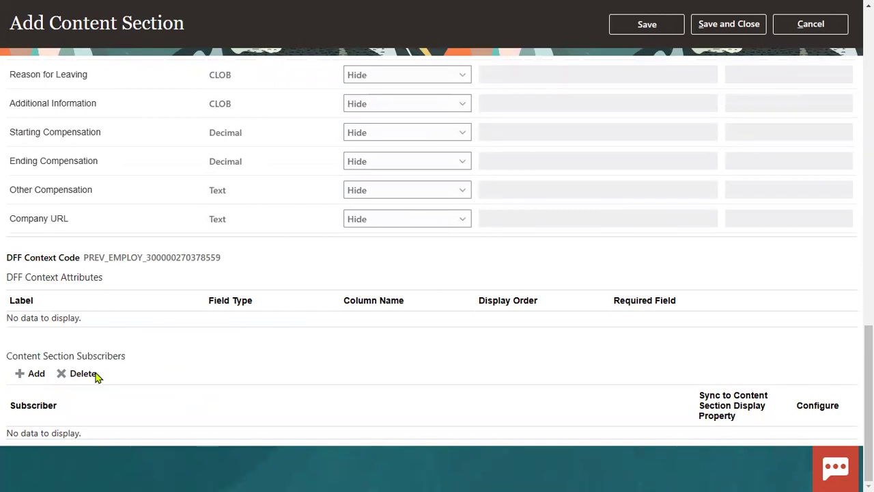
click(38, 373)
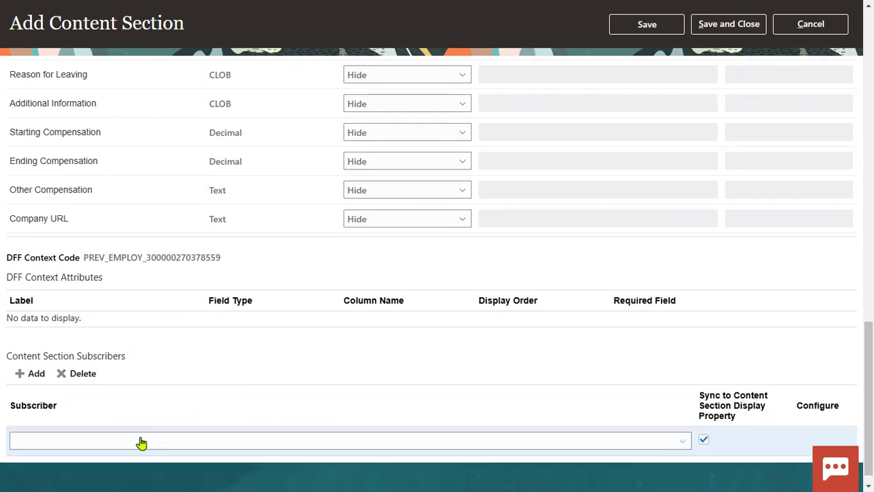
click(141, 441)
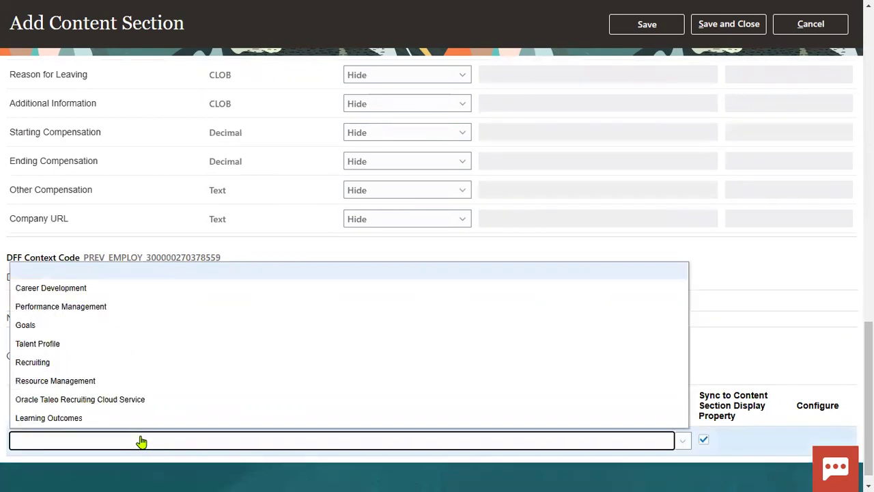
click(39, 309)
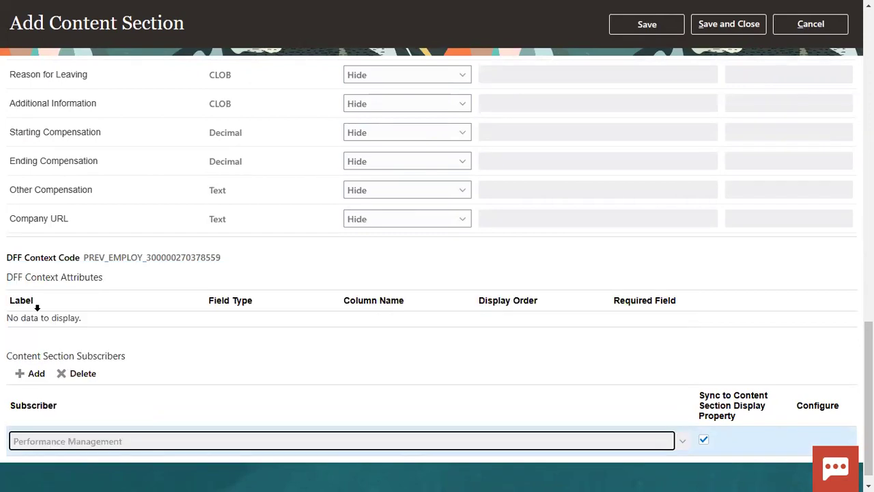
- Review the new content section's name, template, properties and Content Section Subscribers
scroll(125, 336, up, 20)
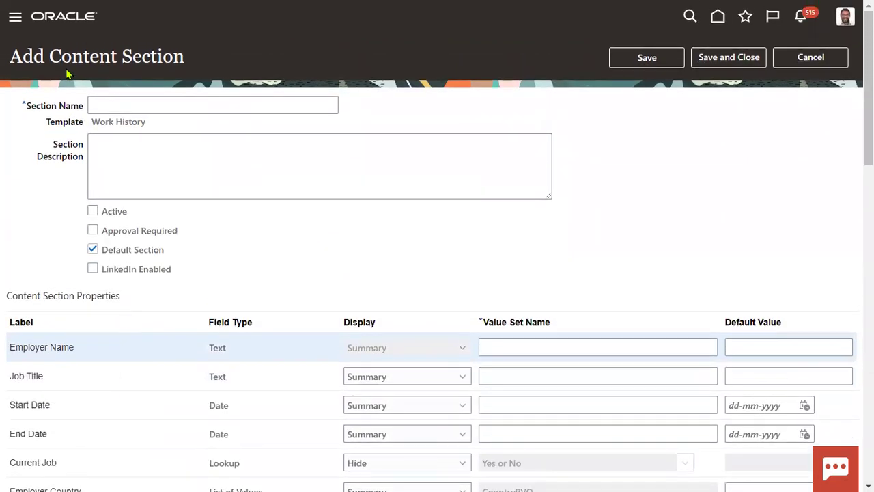
drag(49, 56, 184, 57)
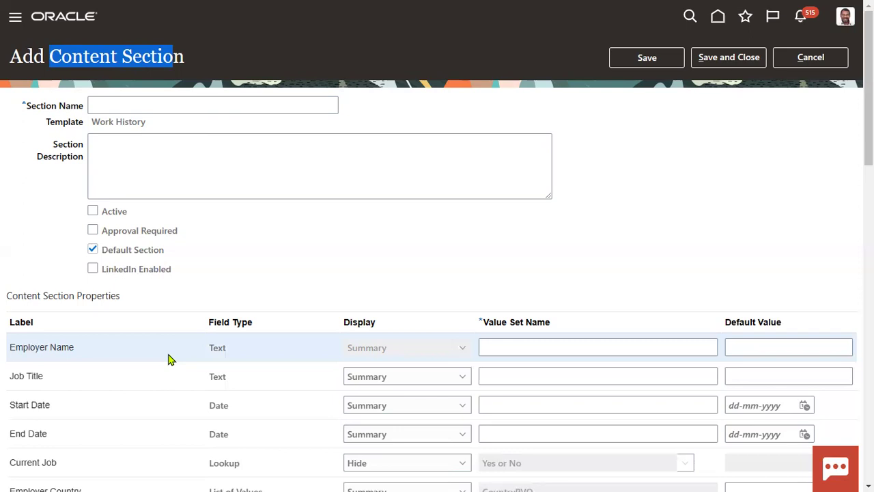
scroll(171, 360, down, 3)
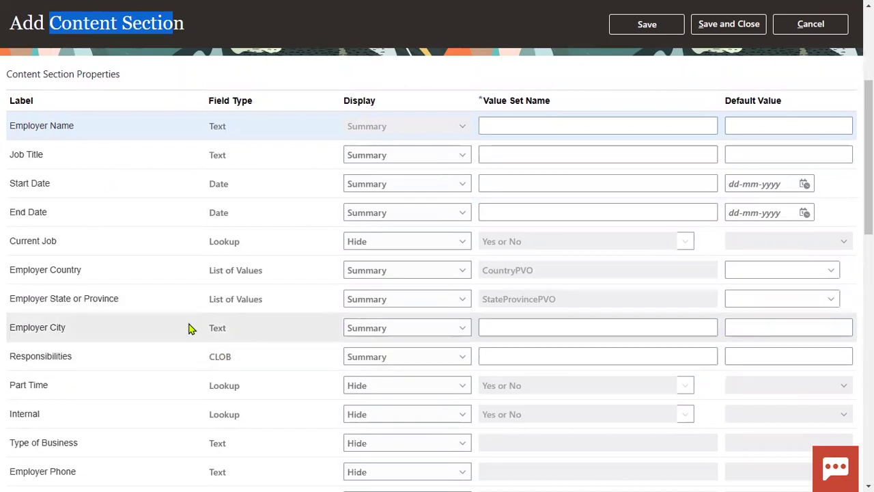
scroll(185, 338, down, 11)
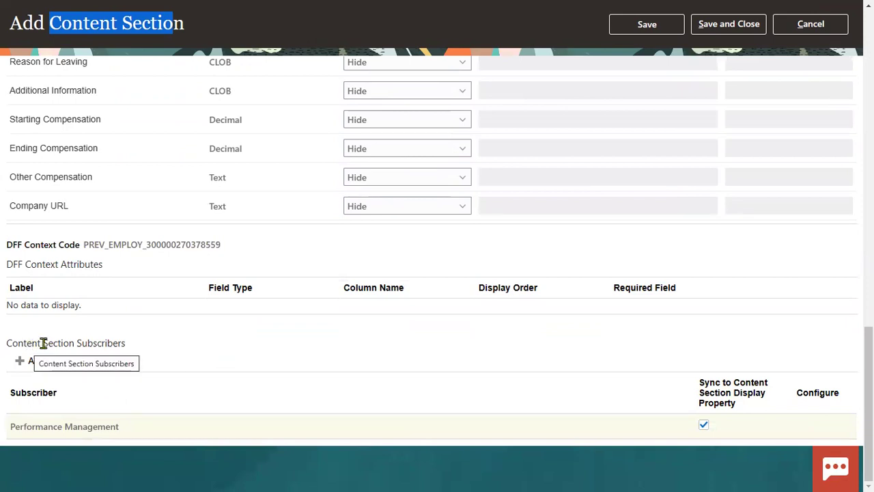
click(181, 349)
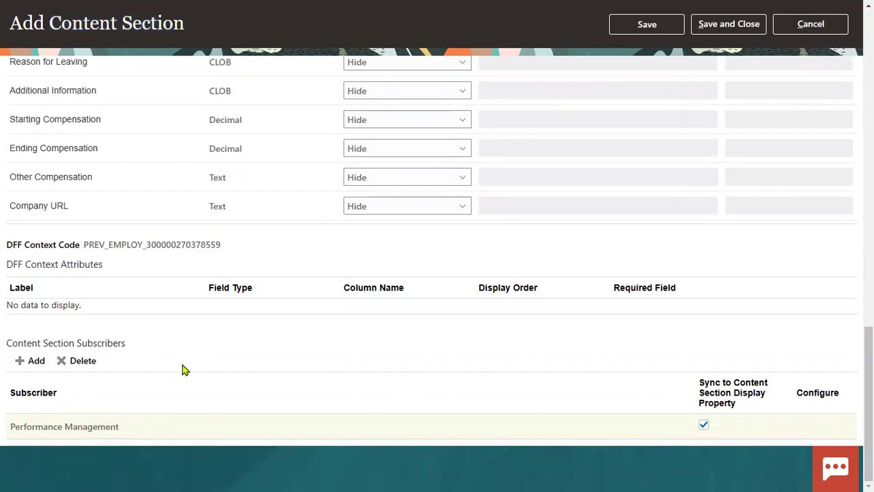
- Discard the new content section, exit the Person profile type without saving, and leave Profile Types for the main navigation
click(794, 31)
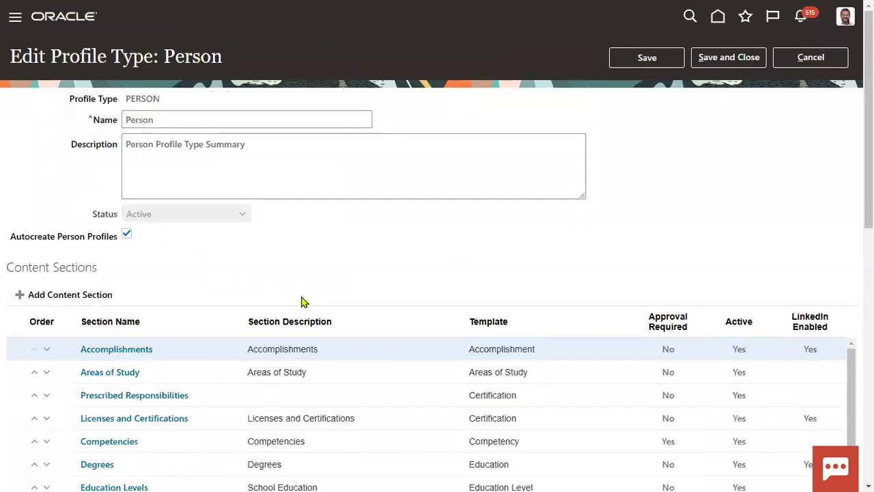
click(809, 59)
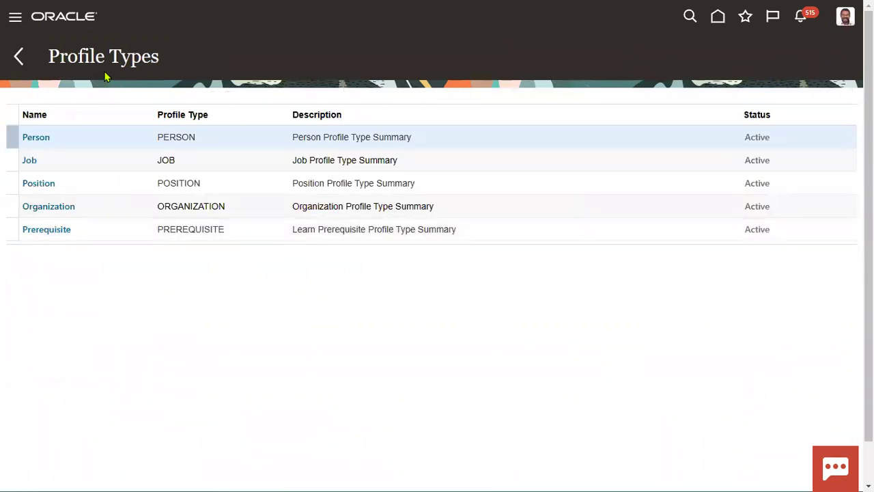
click(18, 58)
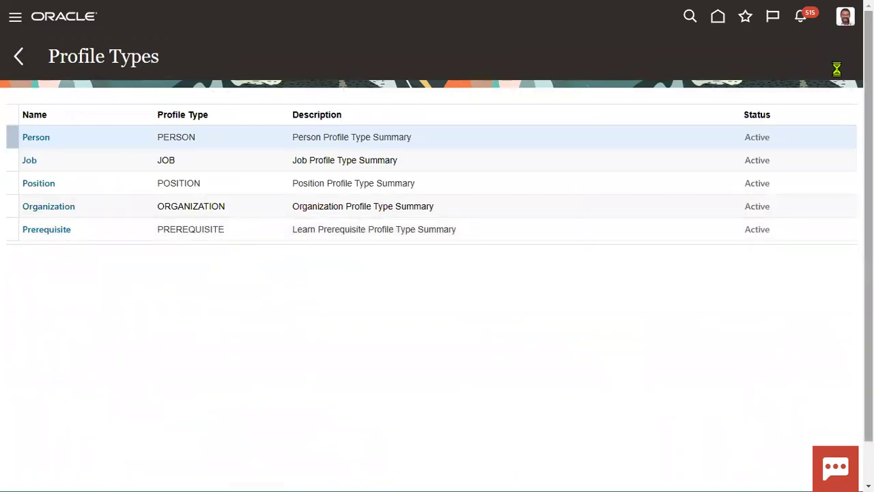
click(15, 22)
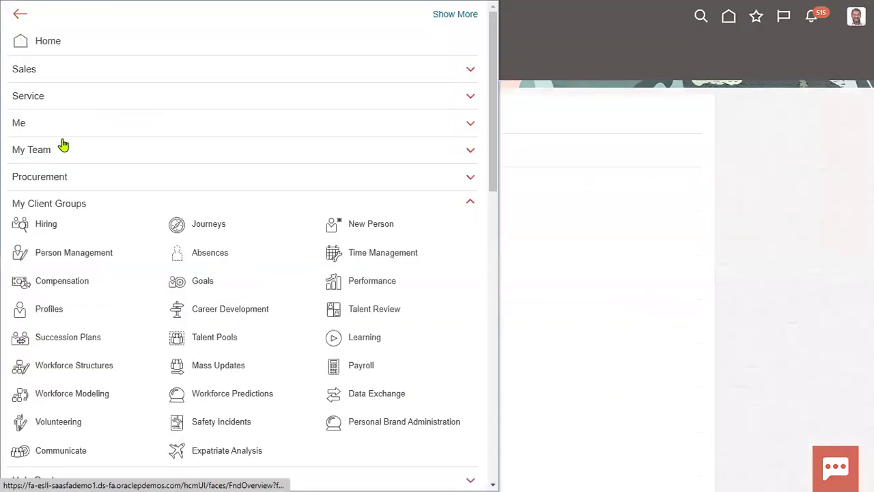